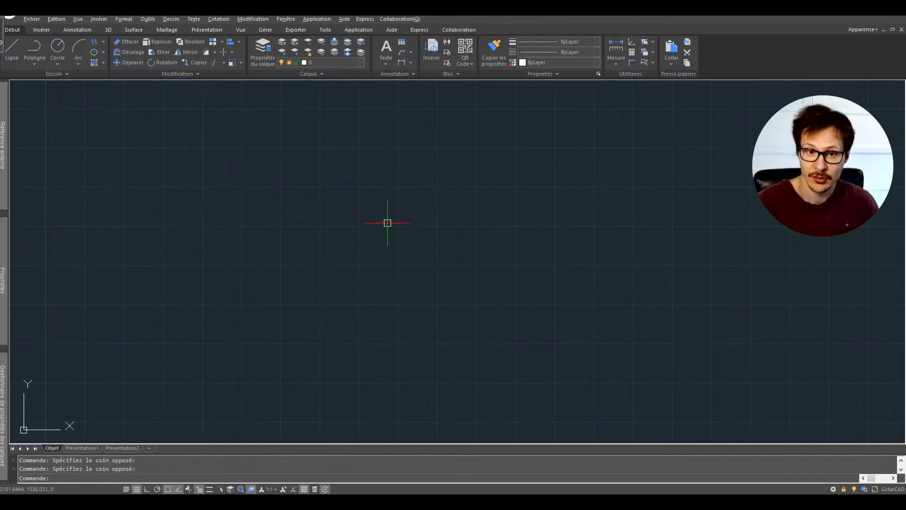
# - Open the Options dialog's display settings (Afficher) and look through the interface theme choices, keeping GstarCAD
pyautogui.write('opt')
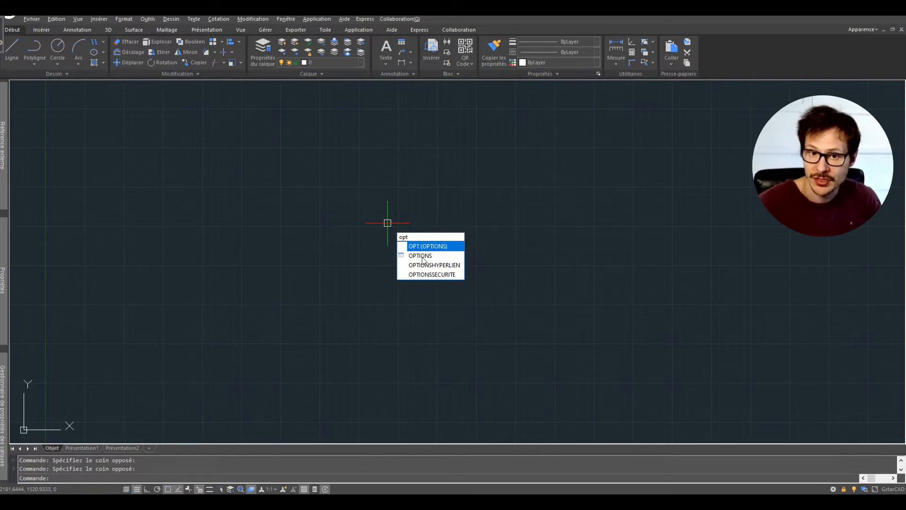
pyautogui.click(148, 19)
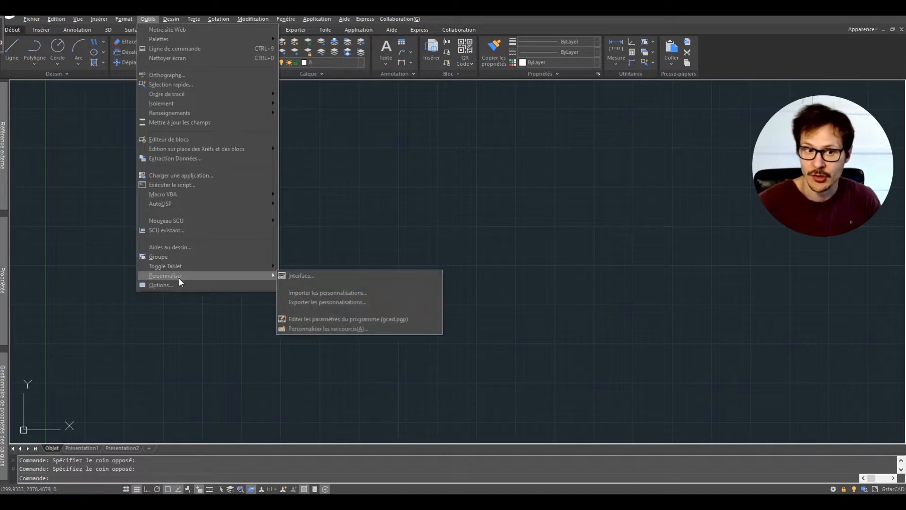
pyautogui.click(169, 285)
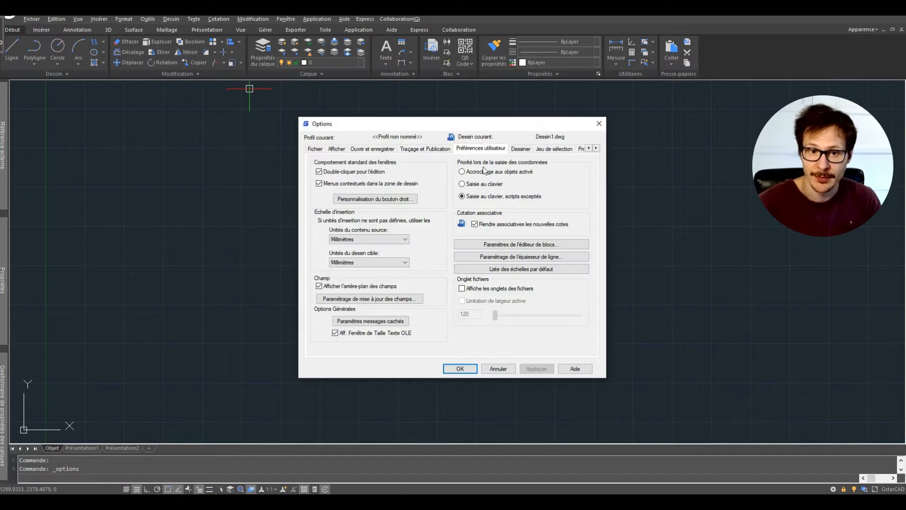
pyautogui.click(337, 149)
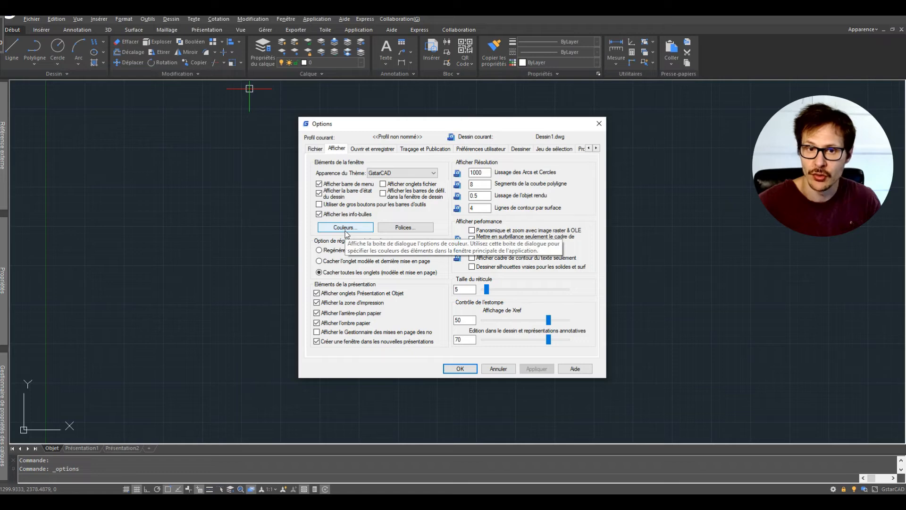
pyautogui.click(402, 173)
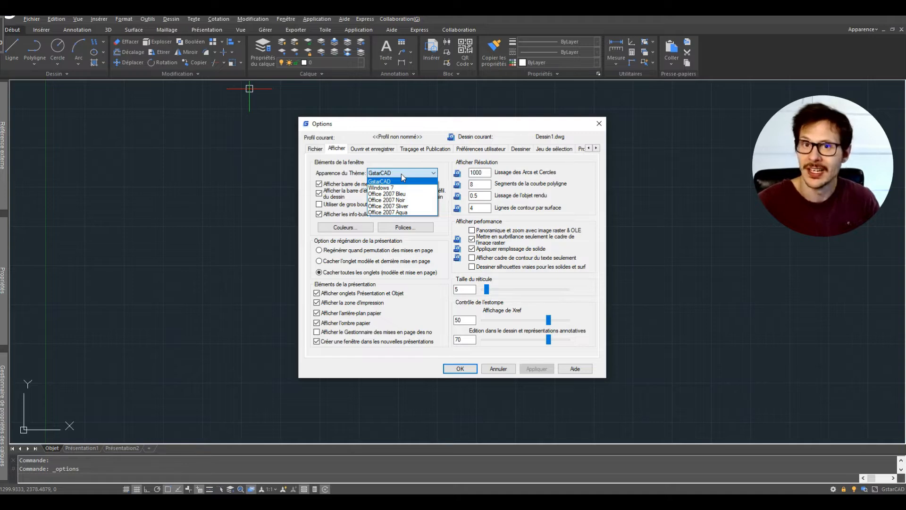
pyautogui.click(401, 174)
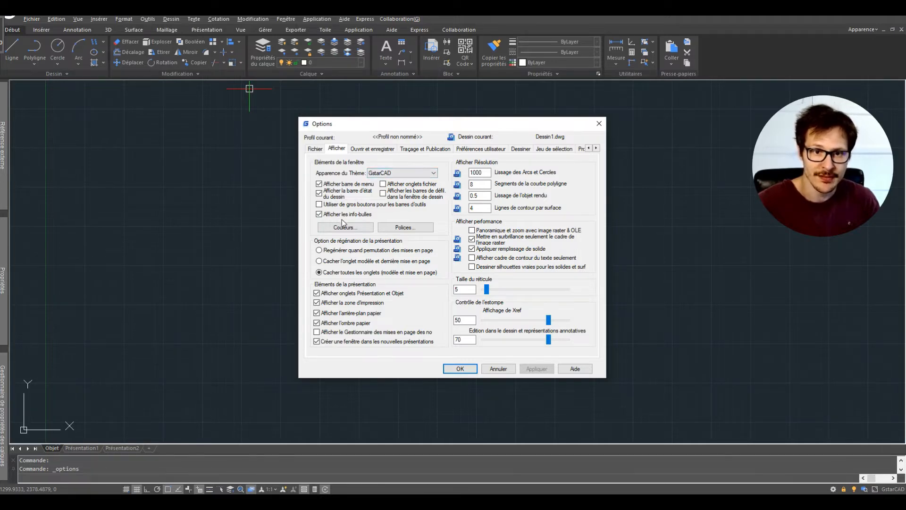
# - Set the uniform background colour of the 2D model space to Blanc and apply it
pyautogui.click(362, 227)
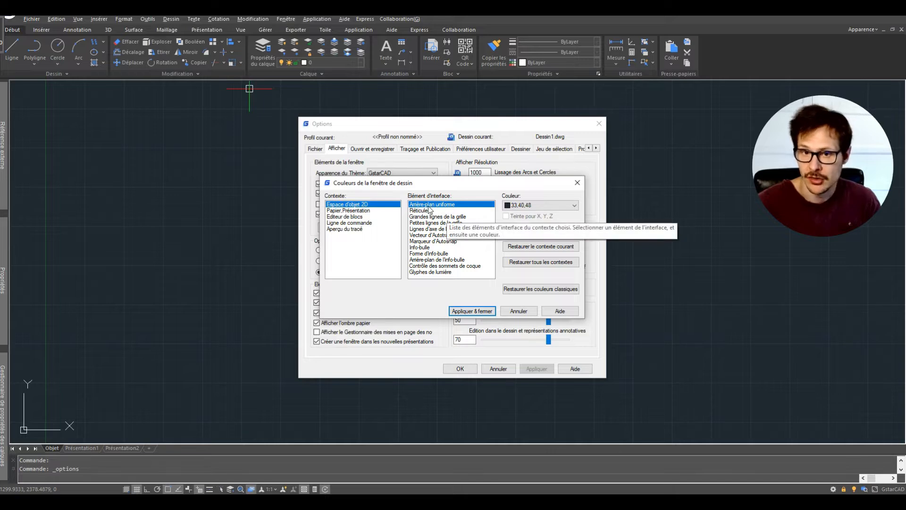
pyautogui.click(542, 207)
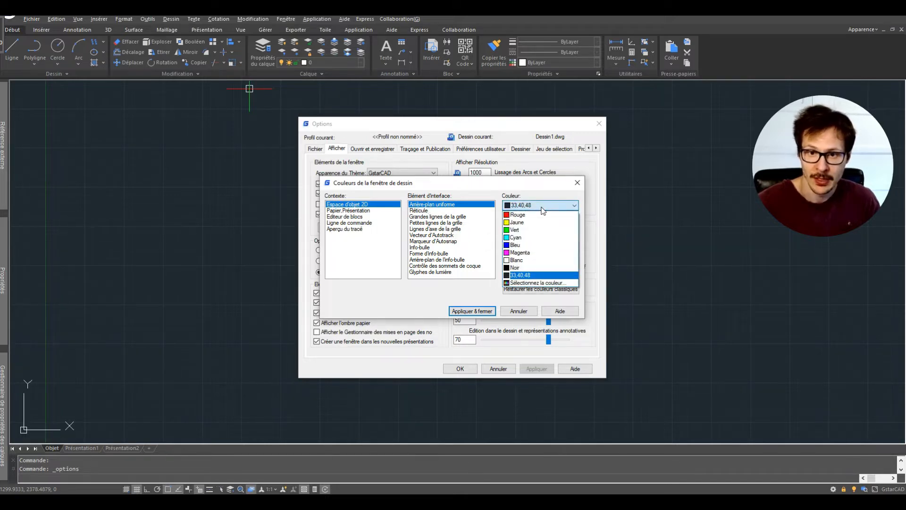
pyautogui.click(535, 262)
pyautogui.click(478, 311)
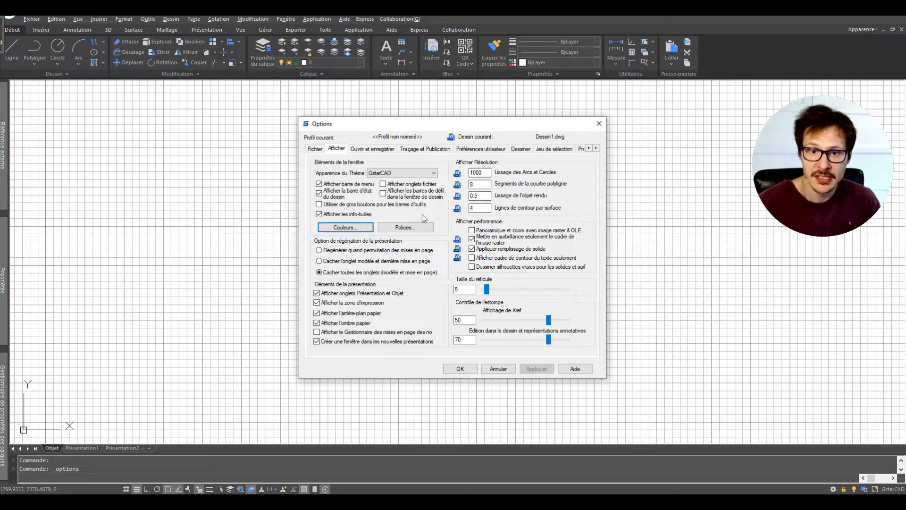
# - Change the 2D model space uniform background to Noir and apply it
pyautogui.click(353, 228)
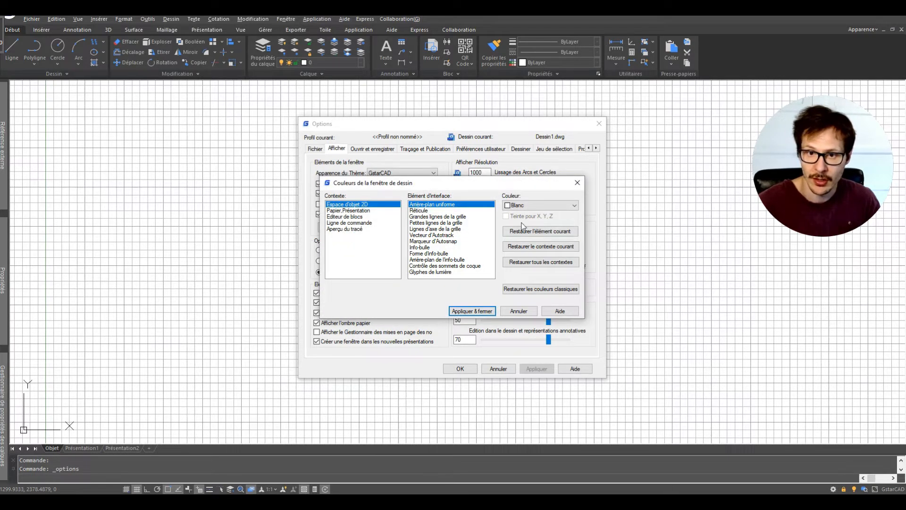
pyautogui.click(529, 206)
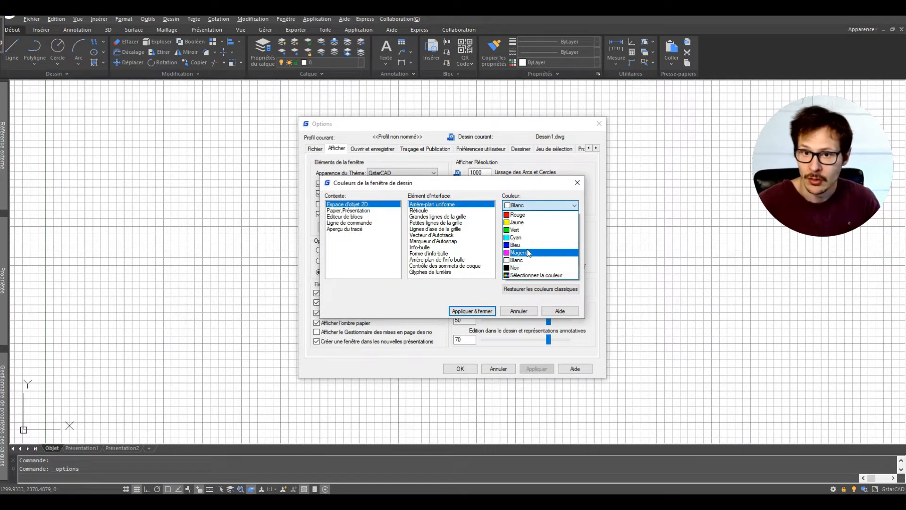
pyautogui.click(527, 268)
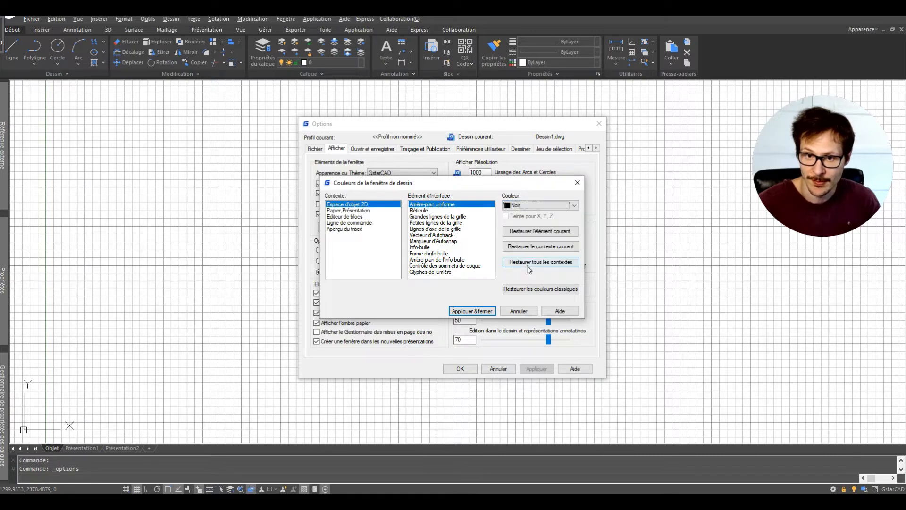
pyautogui.click(473, 311)
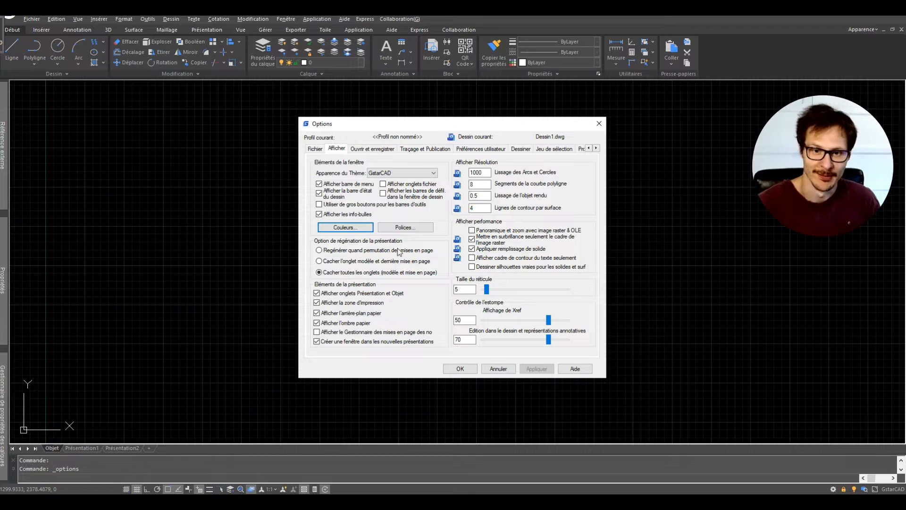
# - Give the 2D model space uniform background the custom true colour 15,15,15 and apply it
pyautogui.click(349, 229)
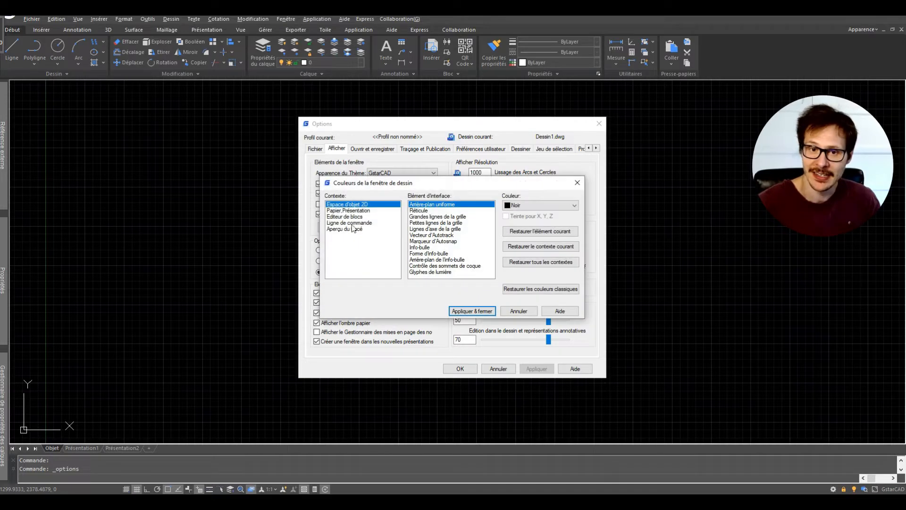
pyautogui.click(531, 206)
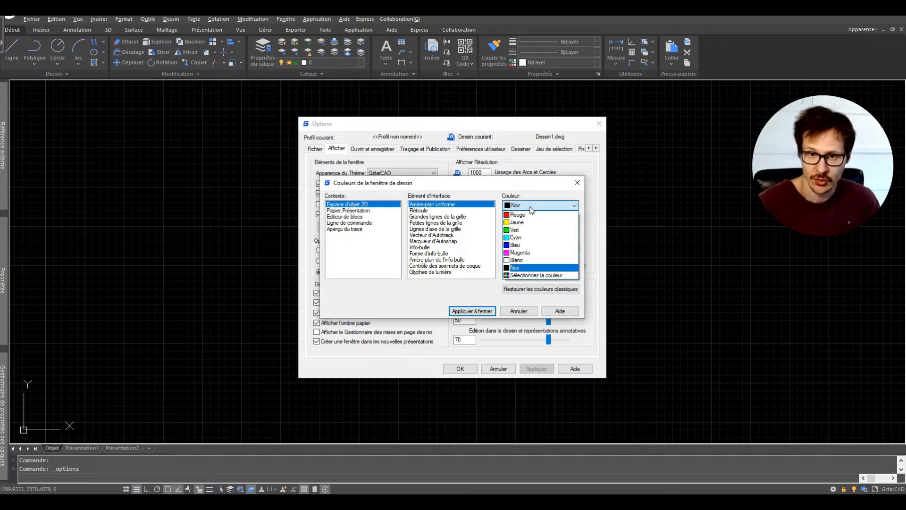
pyautogui.click(524, 275)
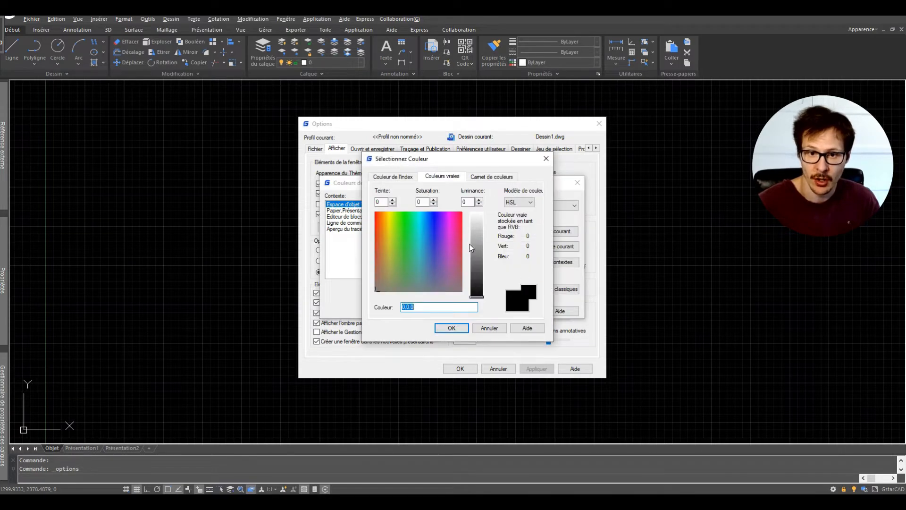
pyautogui.click(477, 292)
pyautogui.moveTo(477, 293); pyautogui.dragTo(483, 296)
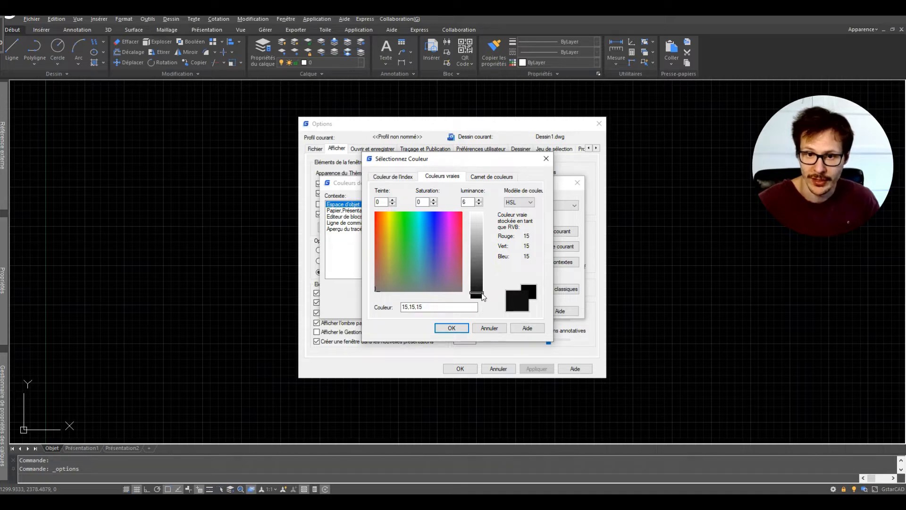
pyautogui.click(452, 327)
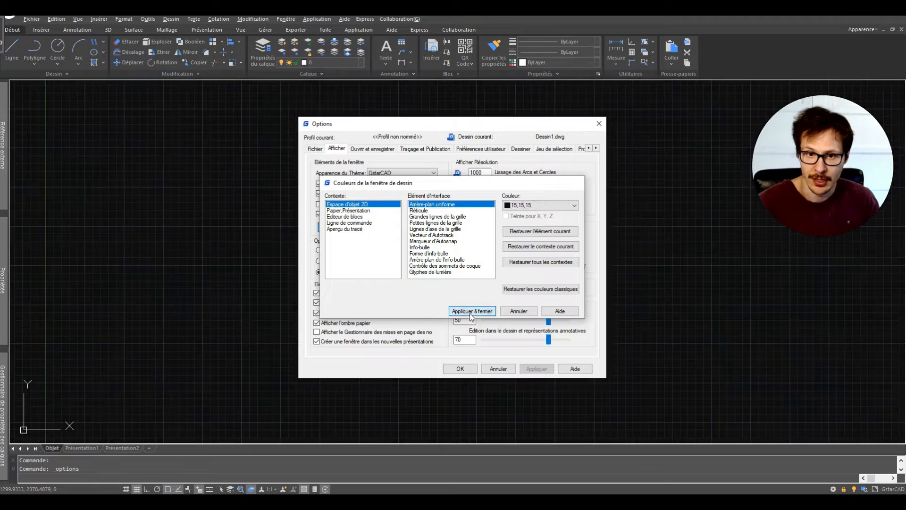
pyautogui.click(471, 311)
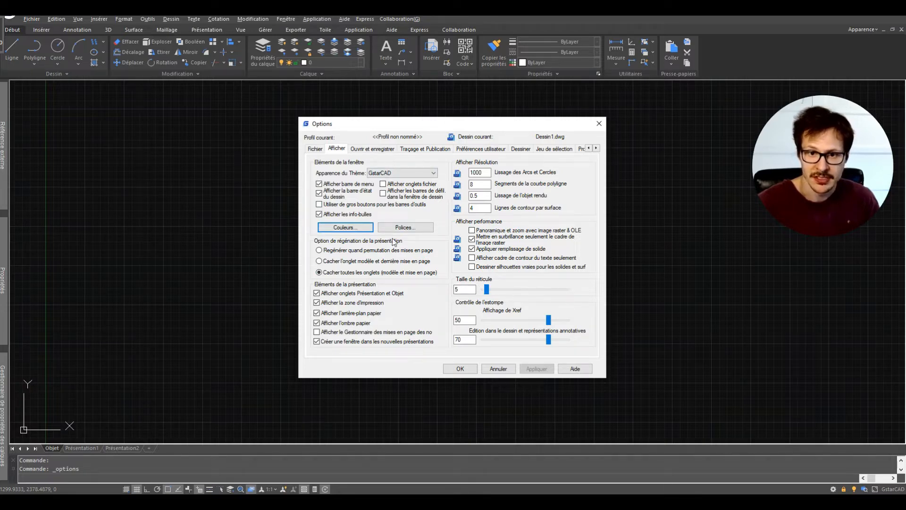
# - Check the crosshair (Réticule) colour settings of the 2D model space and close the options, accepting them
pyautogui.click(343, 227)
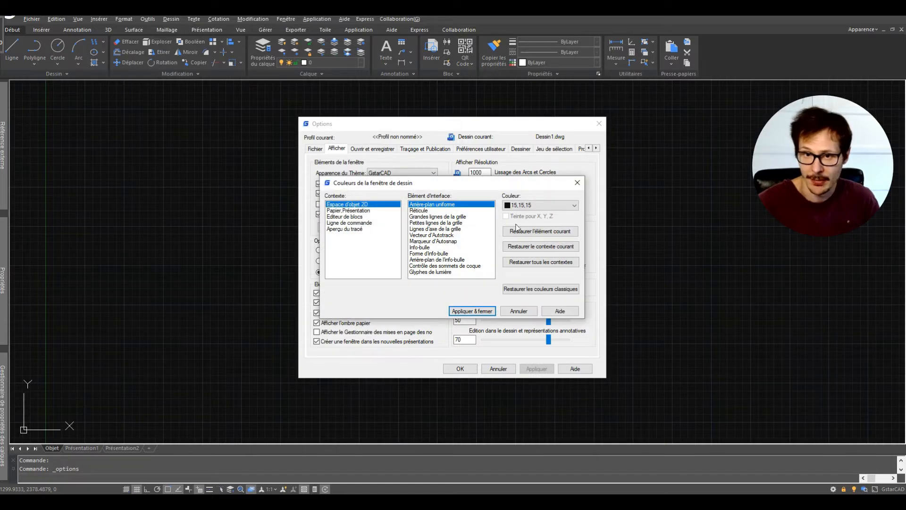
pyautogui.click(428, 211)
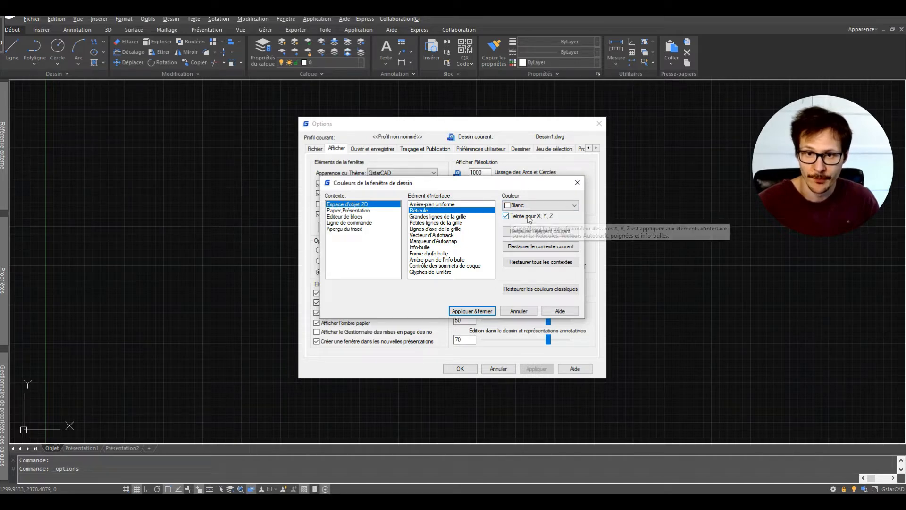
pyautogui.click(472, 311)
pyautogui.click(460, 368)
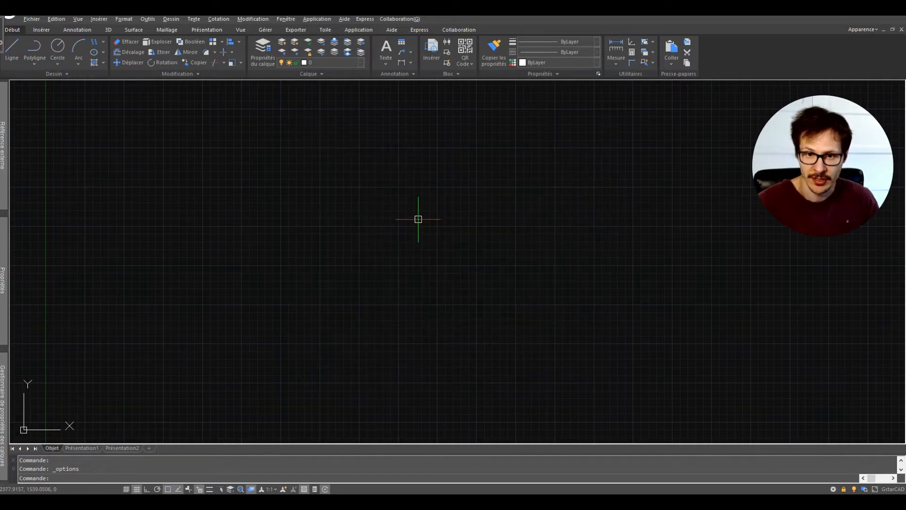
pyautogui.click(477, 220)
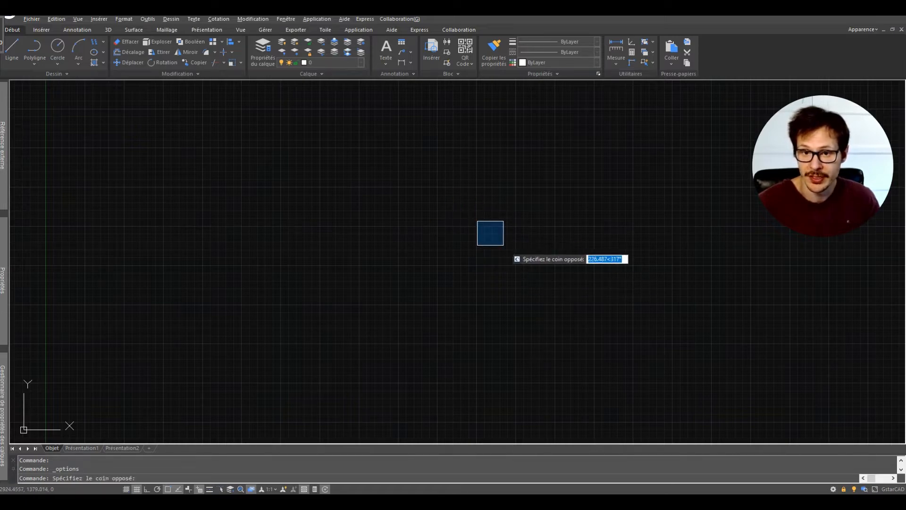
pyautogui.click(533, 247)
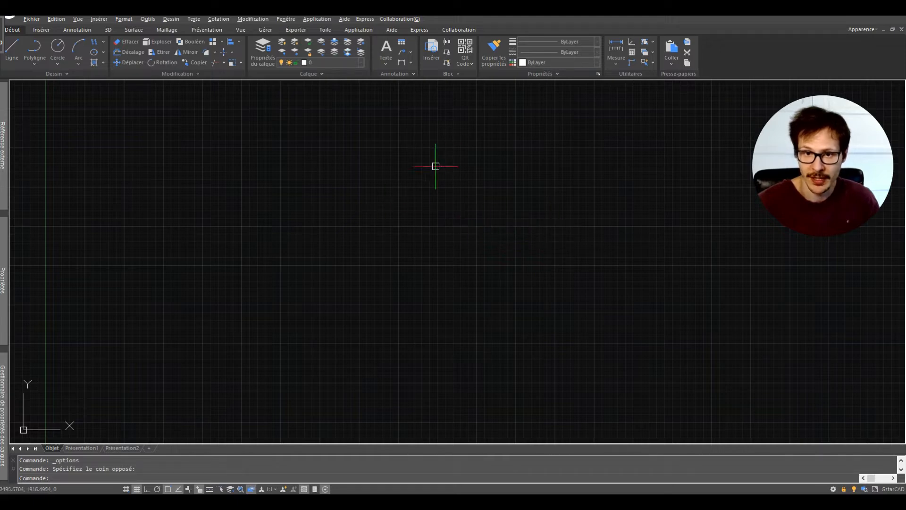
# - Reopen the Options dialog with the OPTIONS command and review the user preferences, selection set, and open and save settings
pyautogui.write('option')
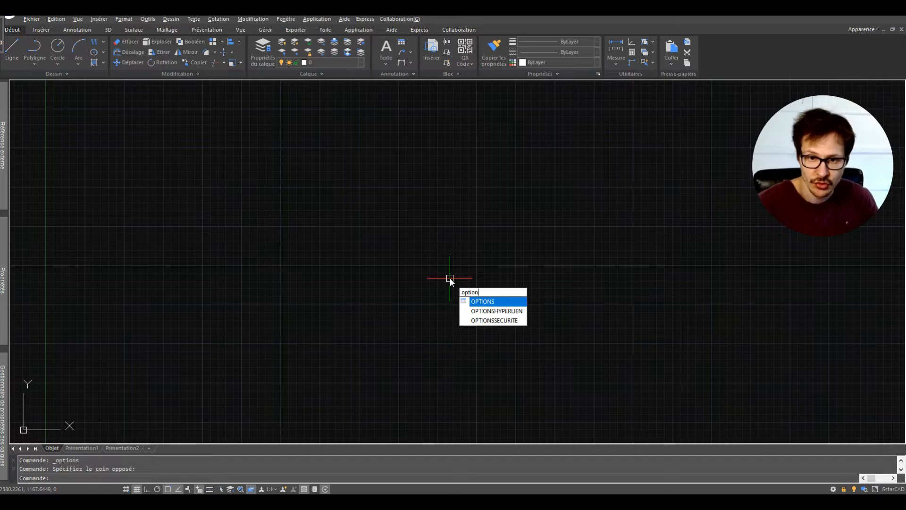
pyautogui.press('Return')
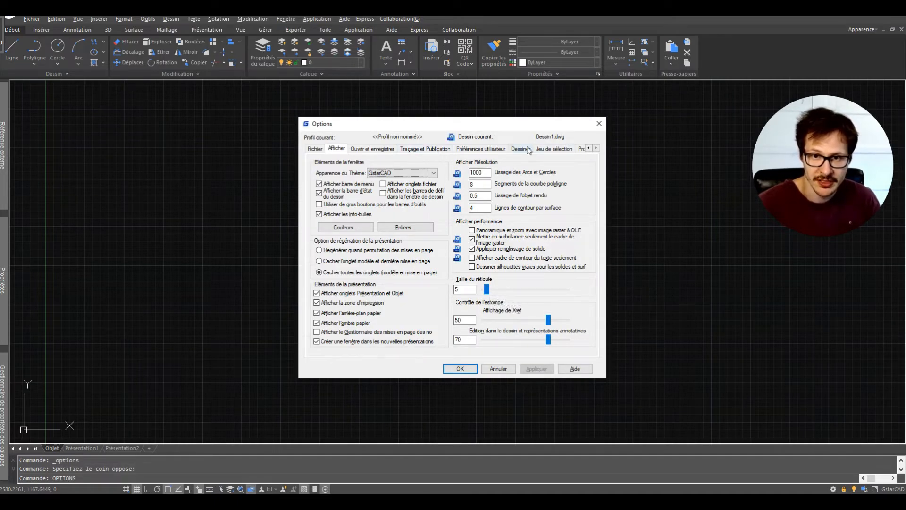
pyautogui.click(469, 150)
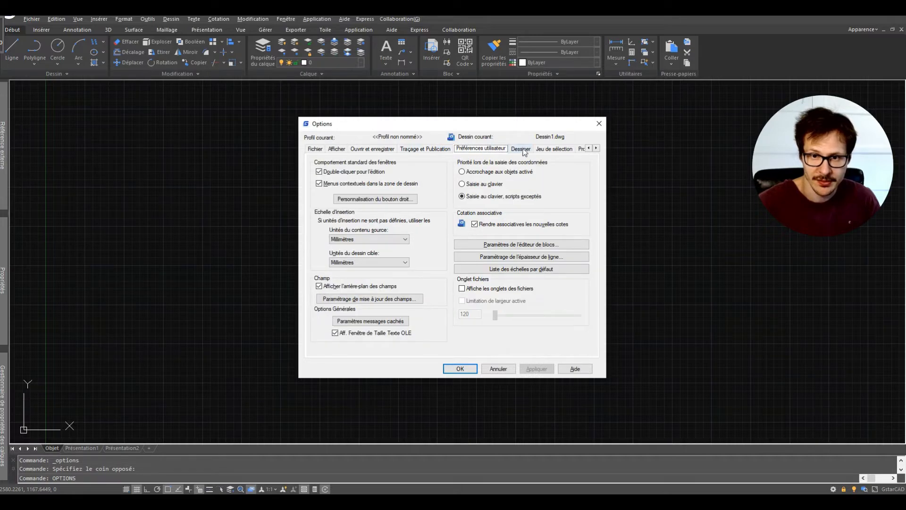
pyautogui.click(543, 149)
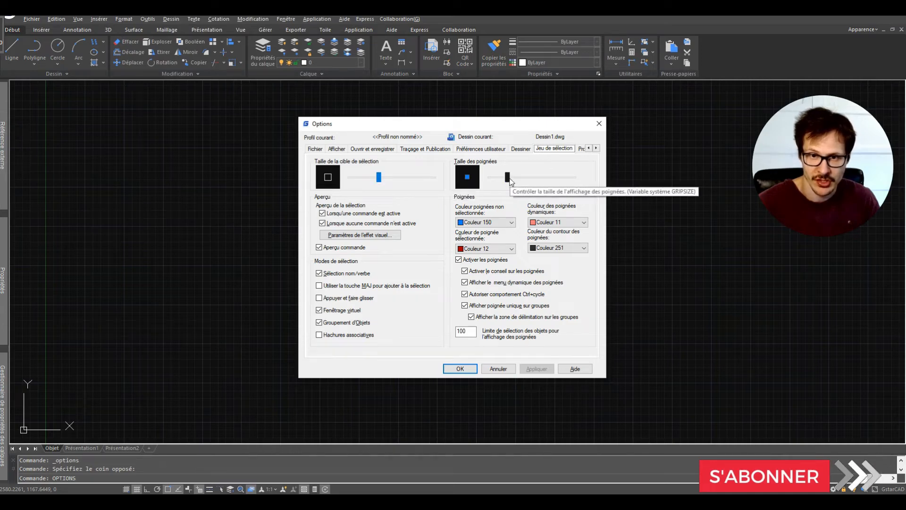
pyautogui.click(391, 150)
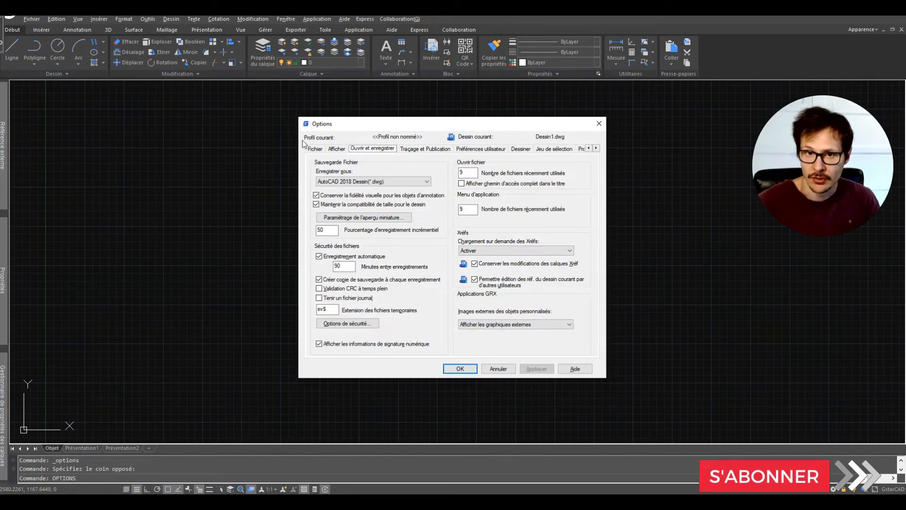
# - Look through the command line fonts in the display options and leave the font unchanged
pyautogui.click(331, 149)
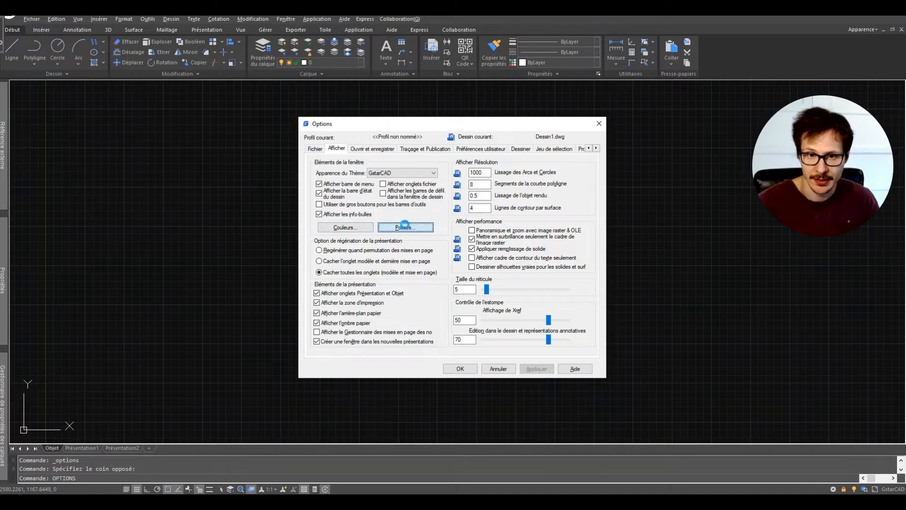
pyautogui.click(406, 228)
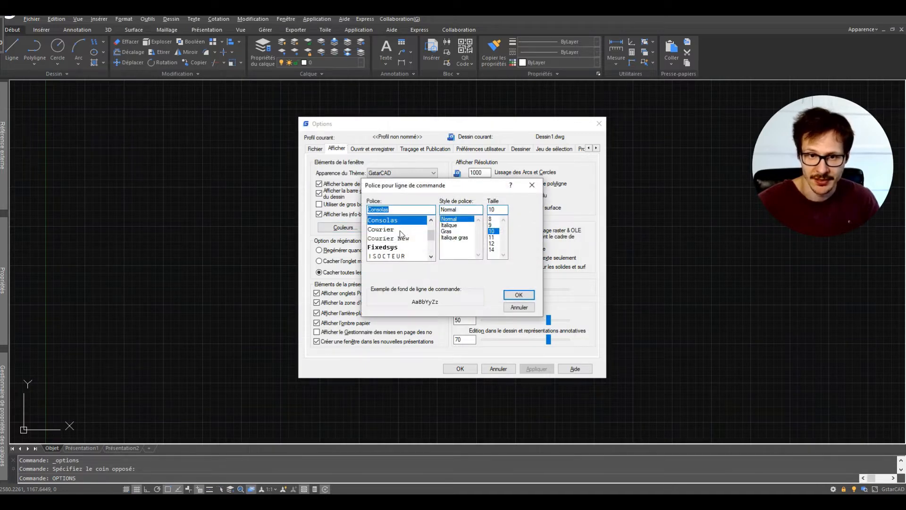
pyautogui.scroll(-3, 401, 228)
pyautogui.press('Escape')
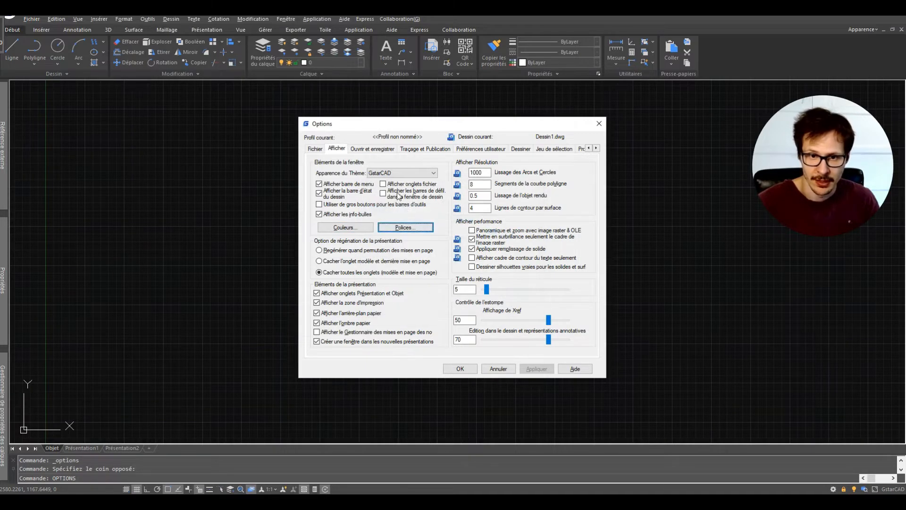
# - Open the drawing window colours and check the paper layout's uniform background, crosshair (Réticule) and tooltip (Info-bulle) colours
pyautogui.click(344, 227)
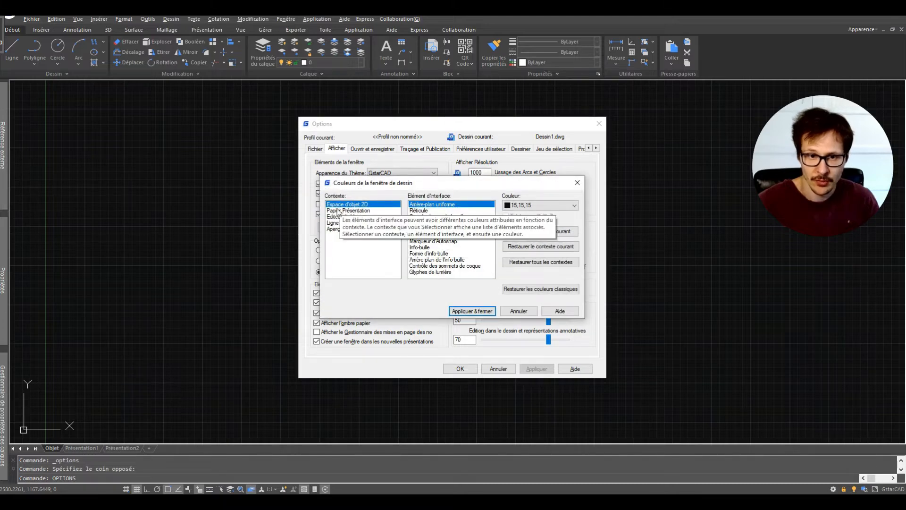
pyautogui.click(364, 211)
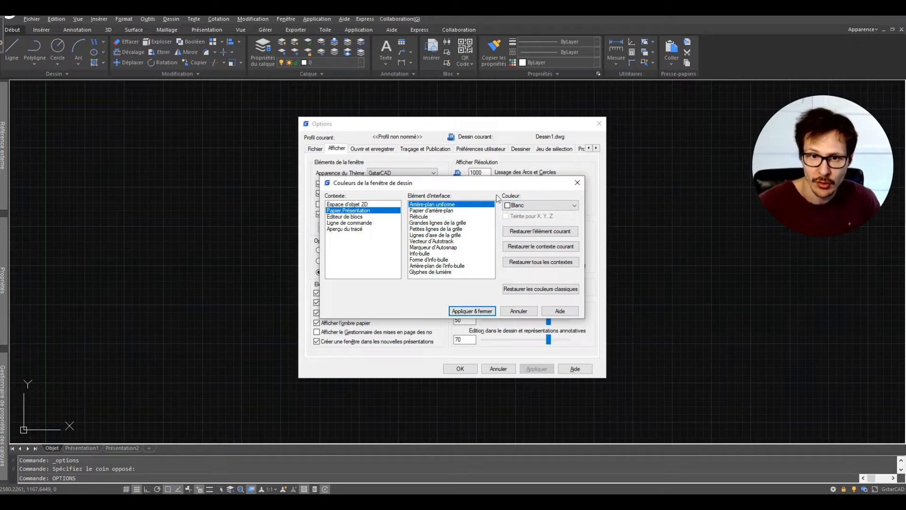
pyautogui.click(422, 217)
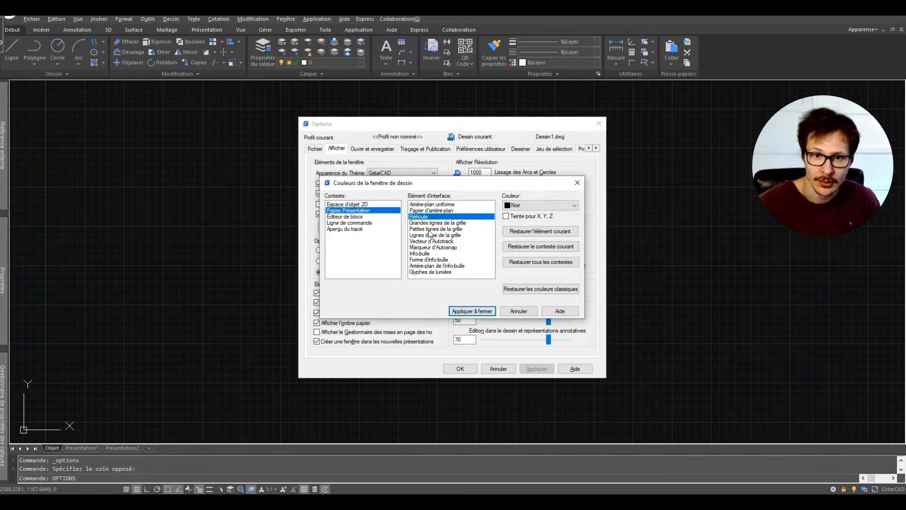
pyautogui.click(427, 253)
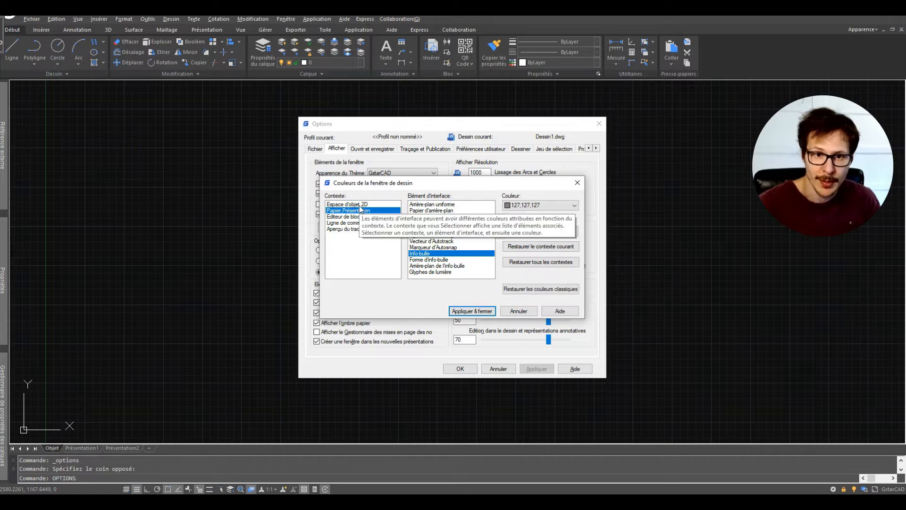
# - Review the 2D model space colours of the tooltip elements, hull vertex control, Autotrack vector, crosshair and uniform background
pyautogui.click(361, 204)
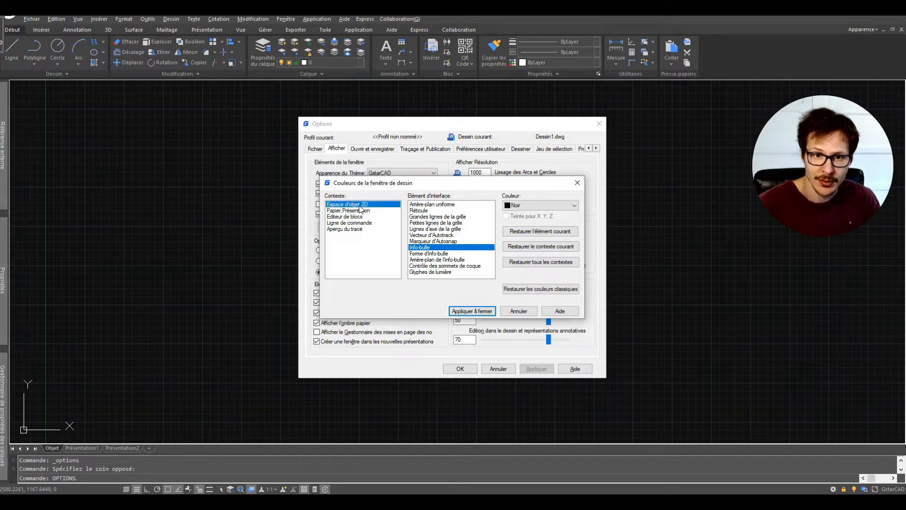
pyautogui.click(429, 254)
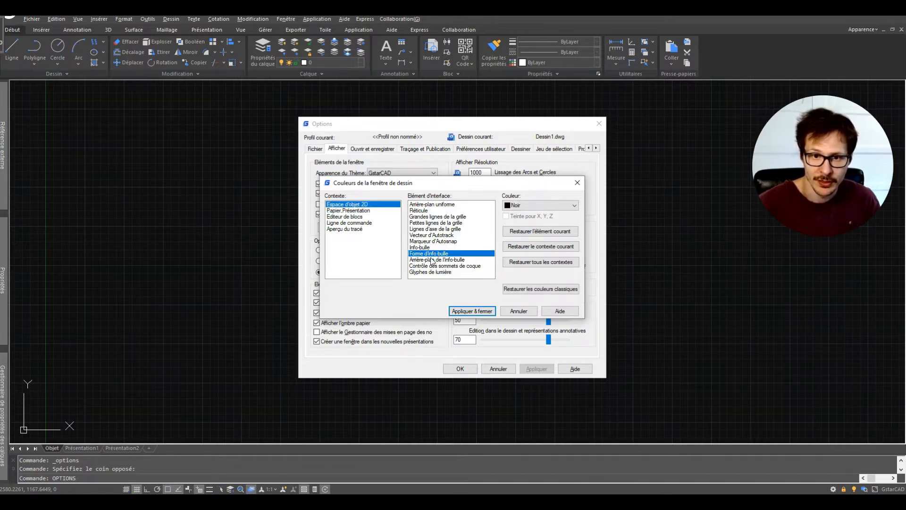
pyautogui.click(433, 260)
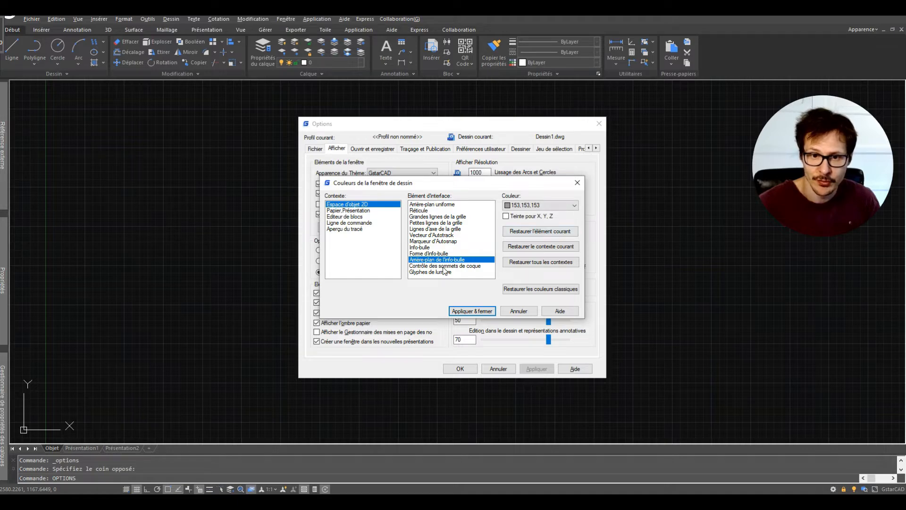
pyautogui.click(444, 266)
pyautogui.click(434, 235)
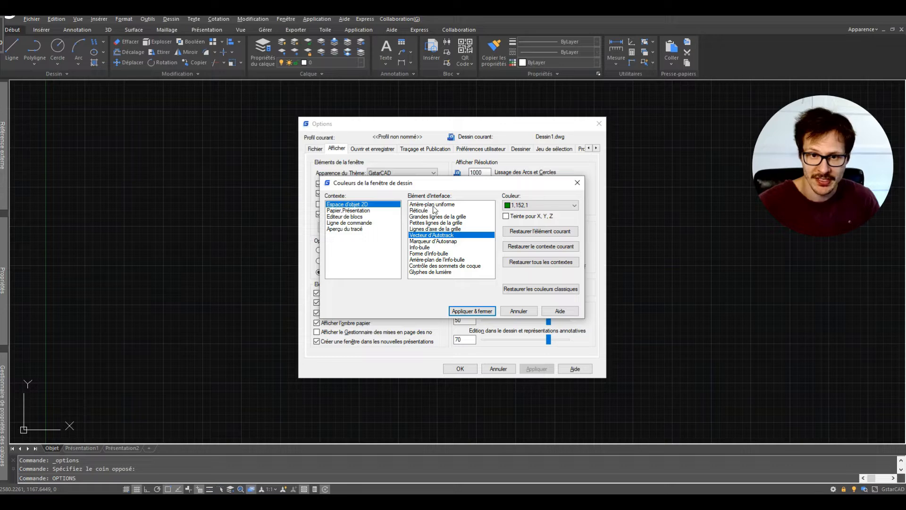
pyautogui.click(438, 211)
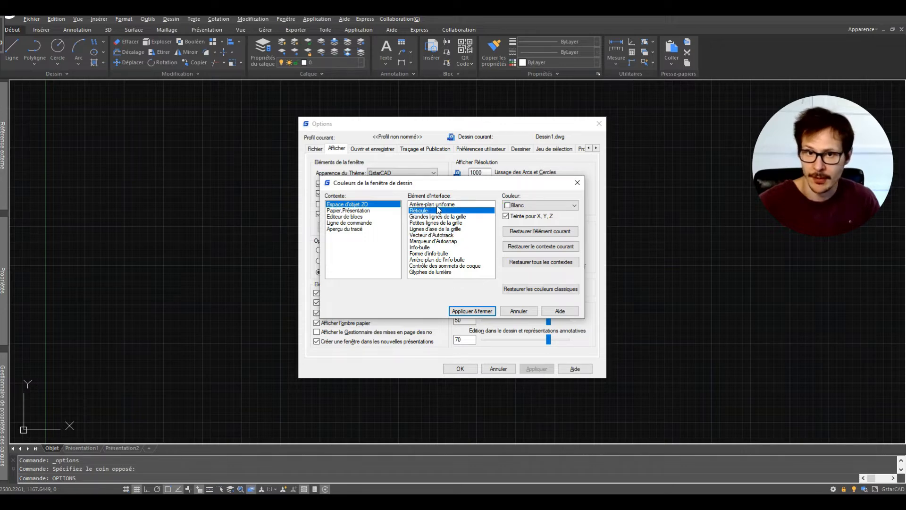
pyautogui.click(438, 205)
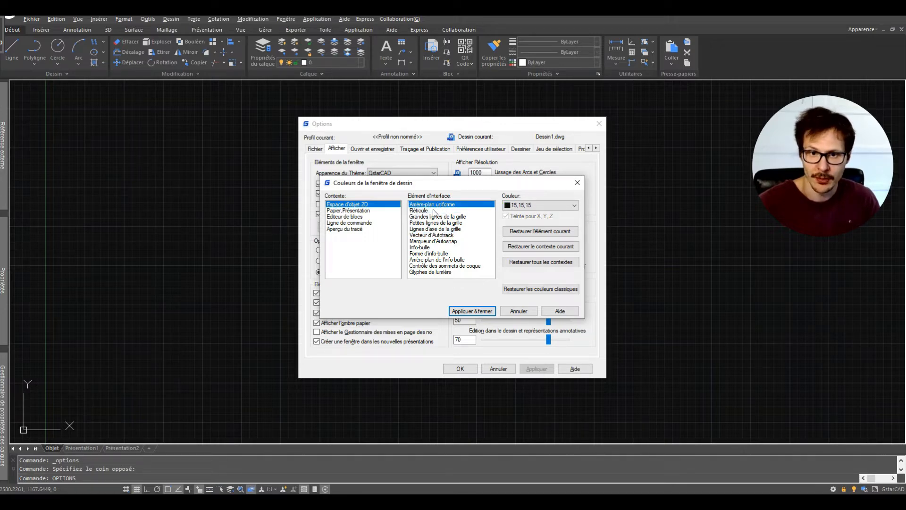
pyautogui.click(425, 210)
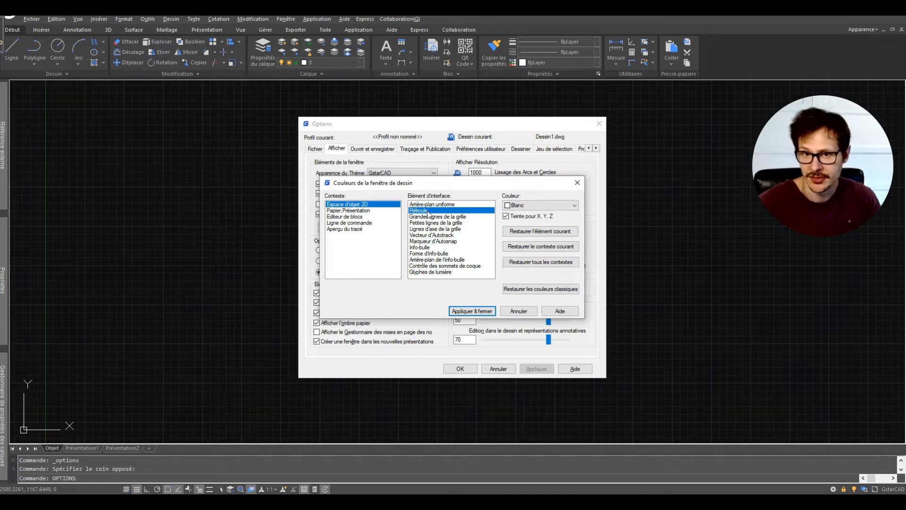
pyautogui.click(429, 204)
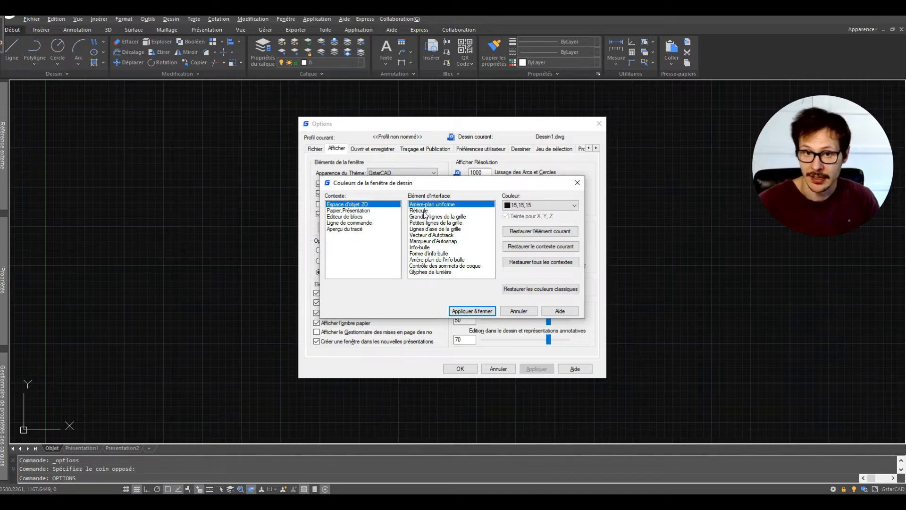
# - Look at the colour choices for the uniform background of the paper layout and of the block editor, leaving both as they are
pyautogui.click(356, 212)
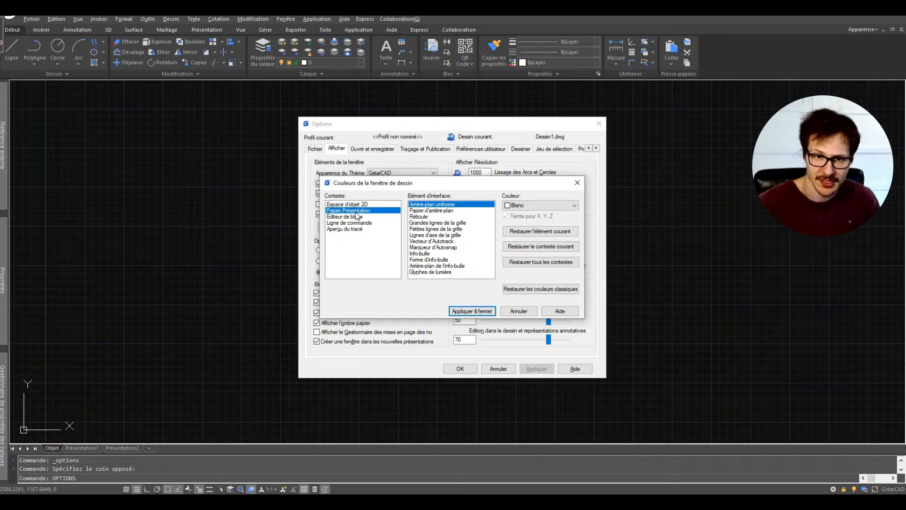
pyautogui.click(541, 206)
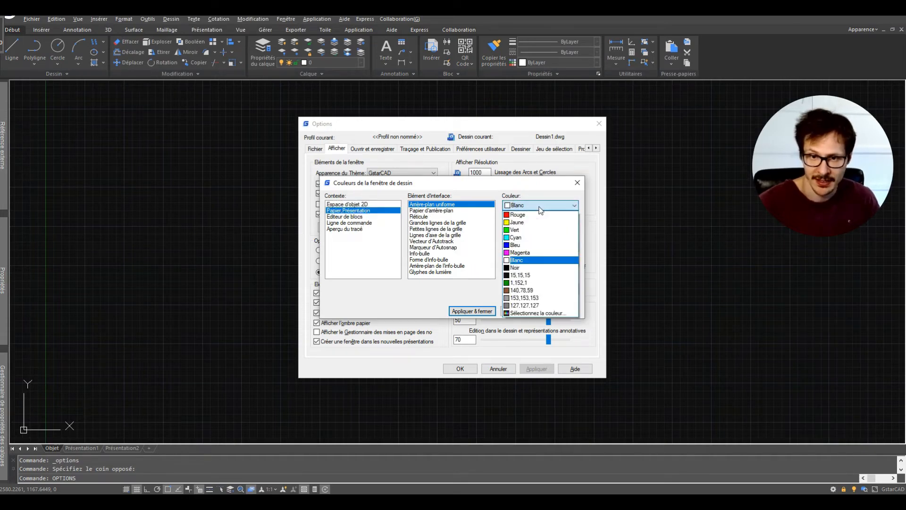
pyautogui.click(505, 204)
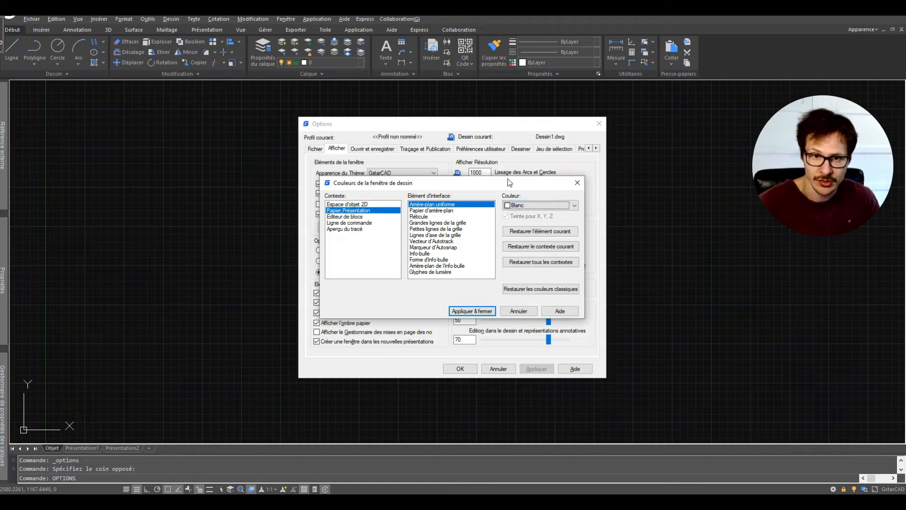
pyautogui.click(351, 217)
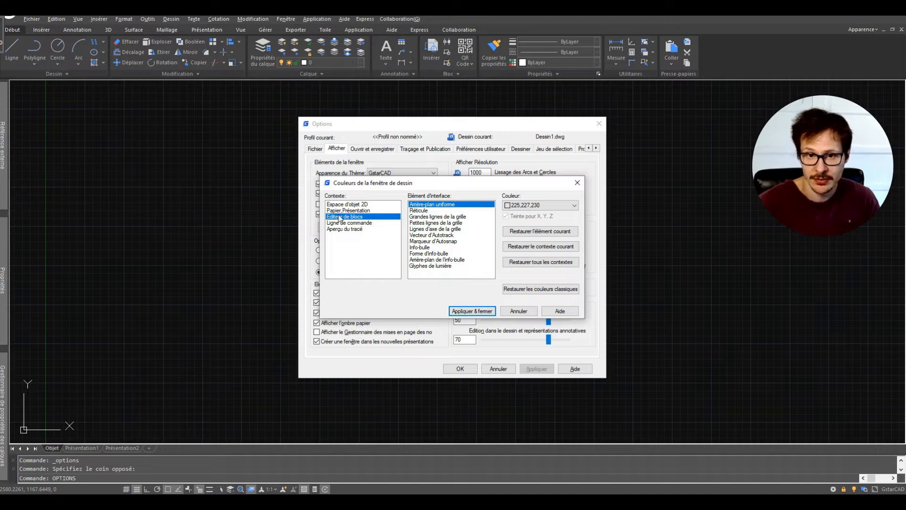
pyautogui.click(545, 207)
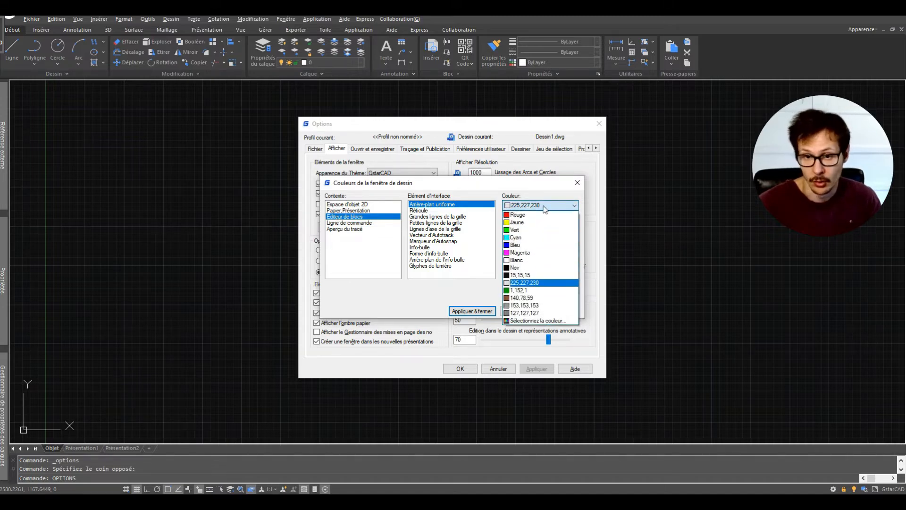
pyautogui.click(545, 208)
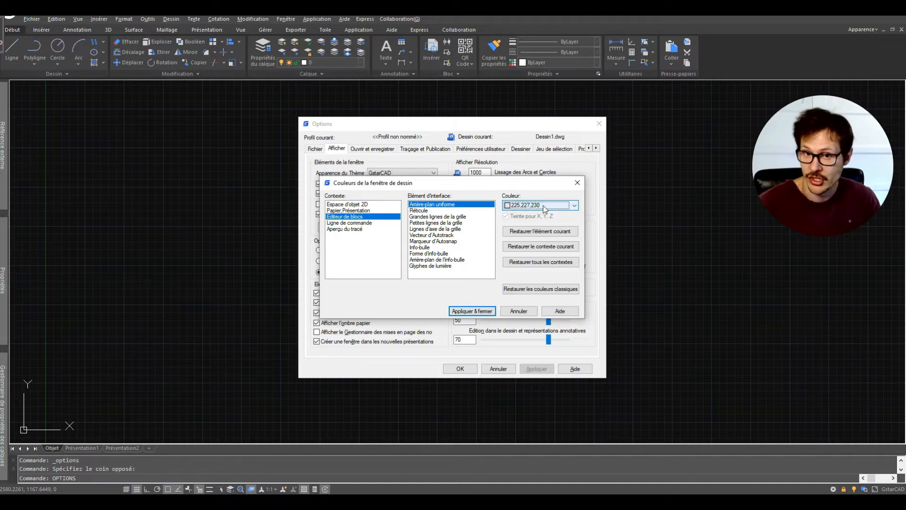
# - Examine the colours of the command line's uniform background and text without changing them
pyautogui.click(363, 224)
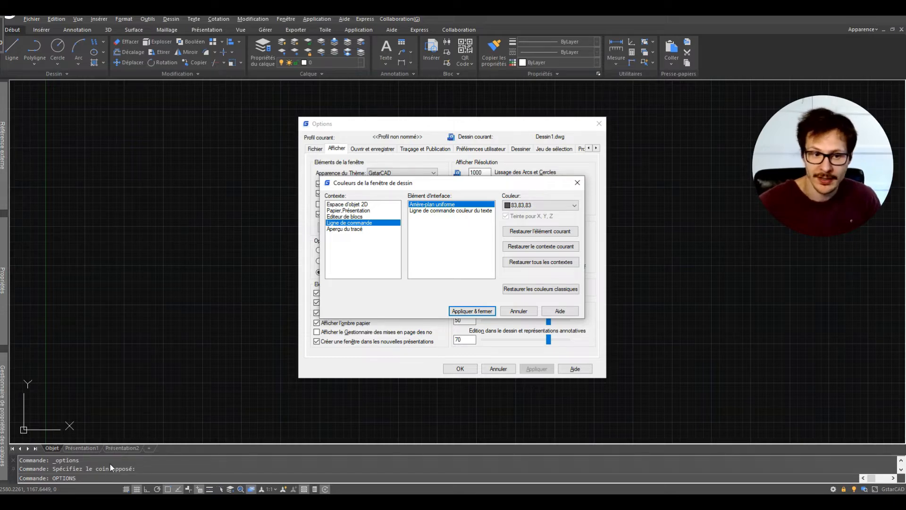
pyautogui.click(530, 206)
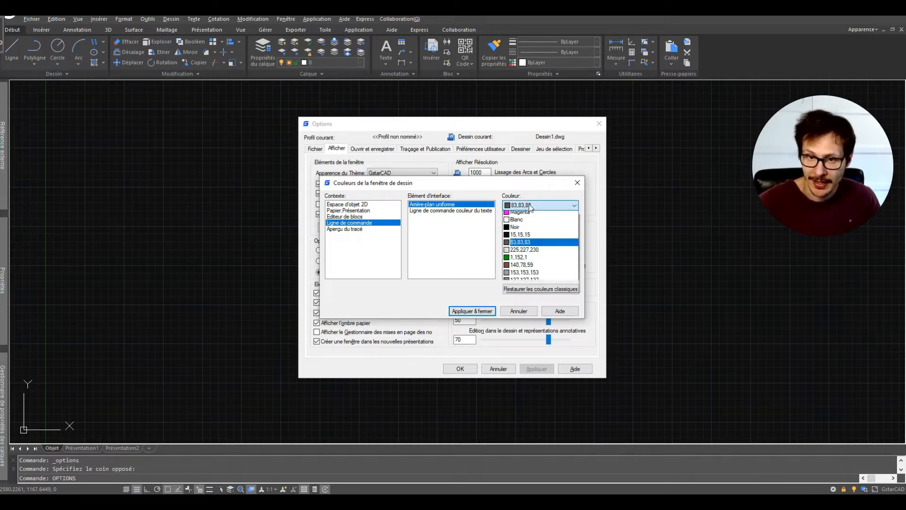
pyautogui.click(530, 206)
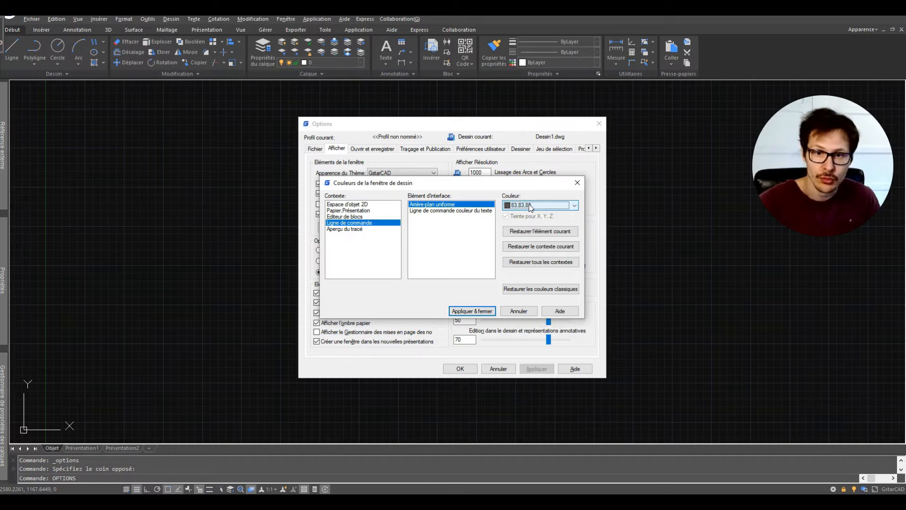
pyautogui.click(482, 210)
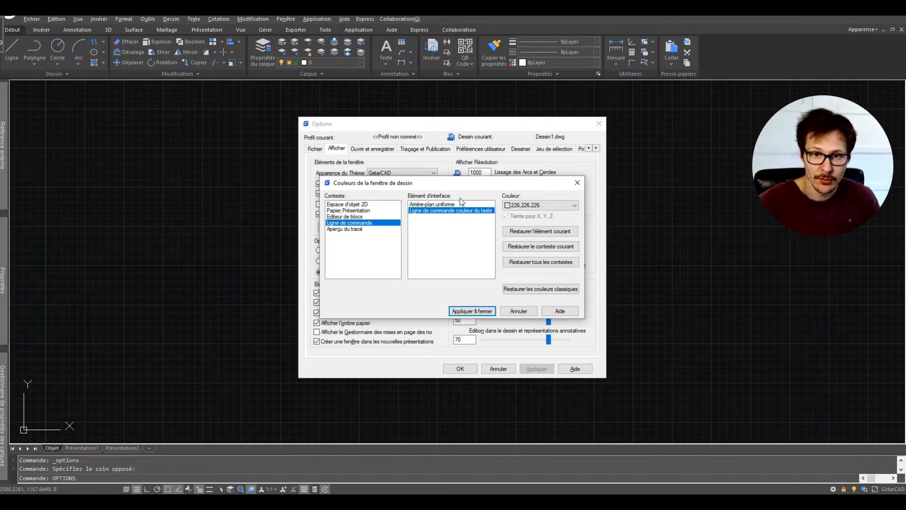
pyautogui.click(448, 205)
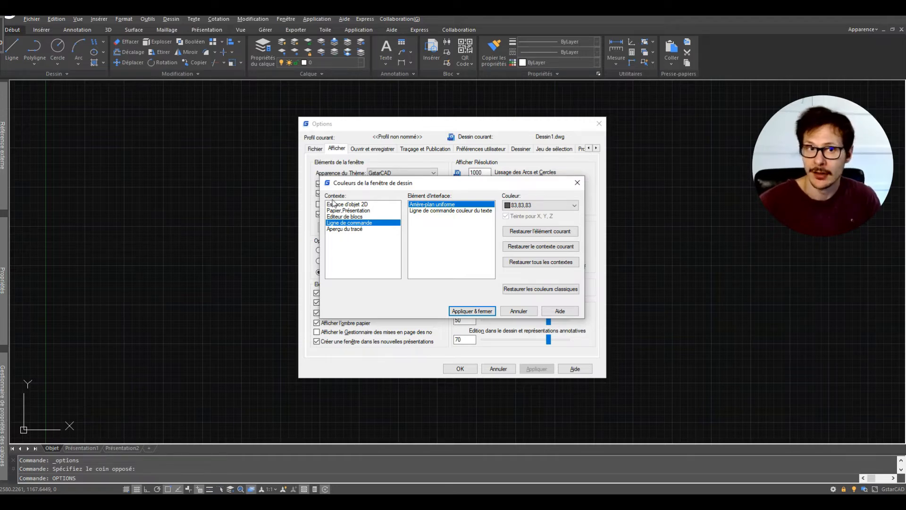
# - Check the plot preview's background colour, apply the window colours and accept the options
pyautogui.click(355, 229)
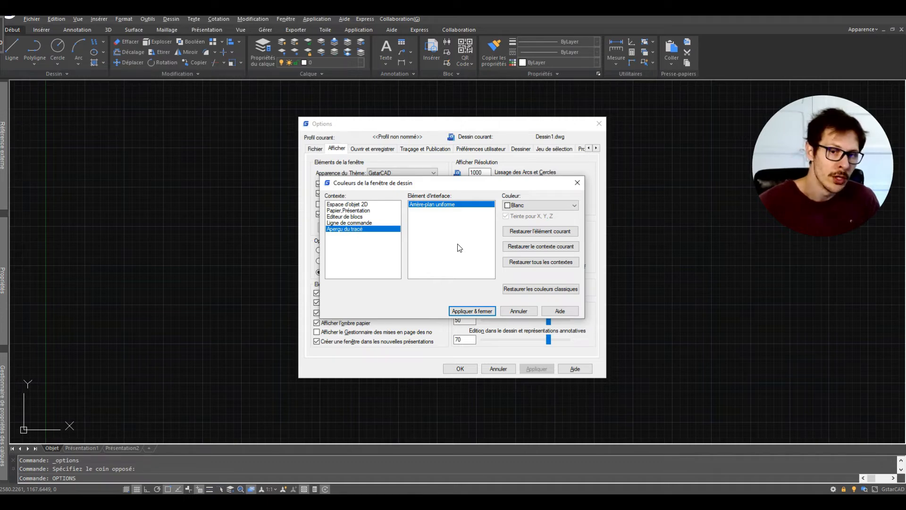
pyautogui.click(472, 311)
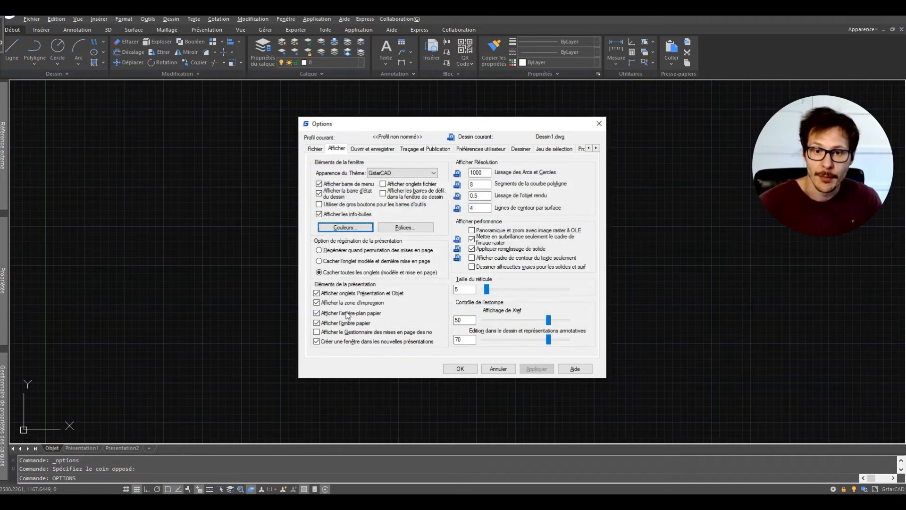
pyautogui.click(460, 369)
# - Preview the plot of the Présentation1 layout with the DWG To PDF.pc3 plotter, and leave the plot without printing
pyautogui.click(81, 448)
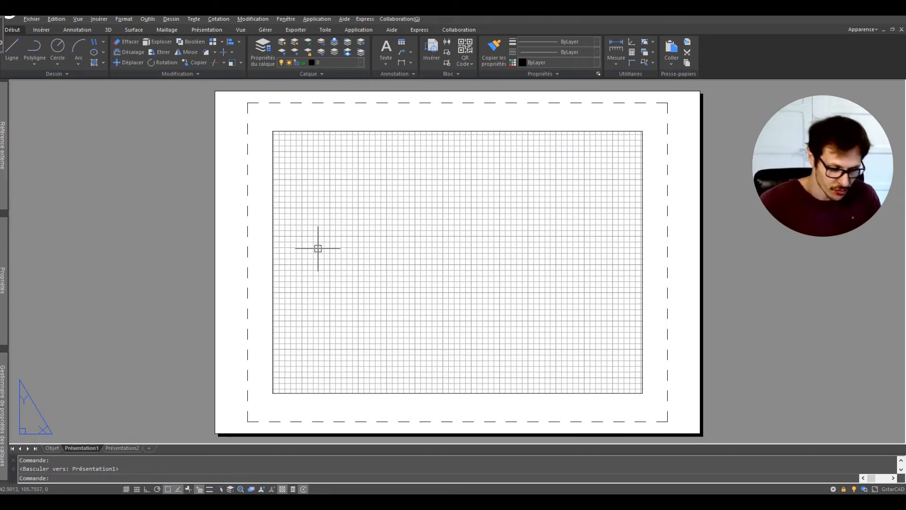
pyautogui.hotkey('ctrl', 'p')
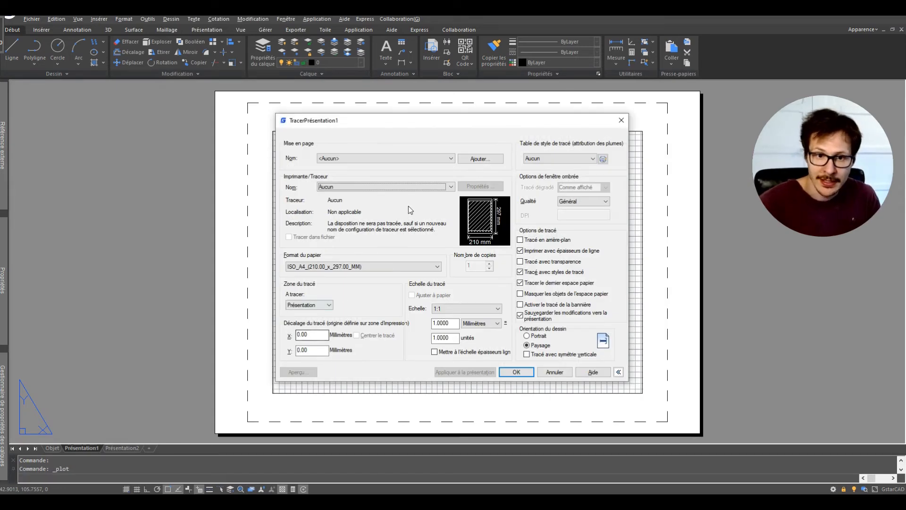
pyautogui.click(360, 187)
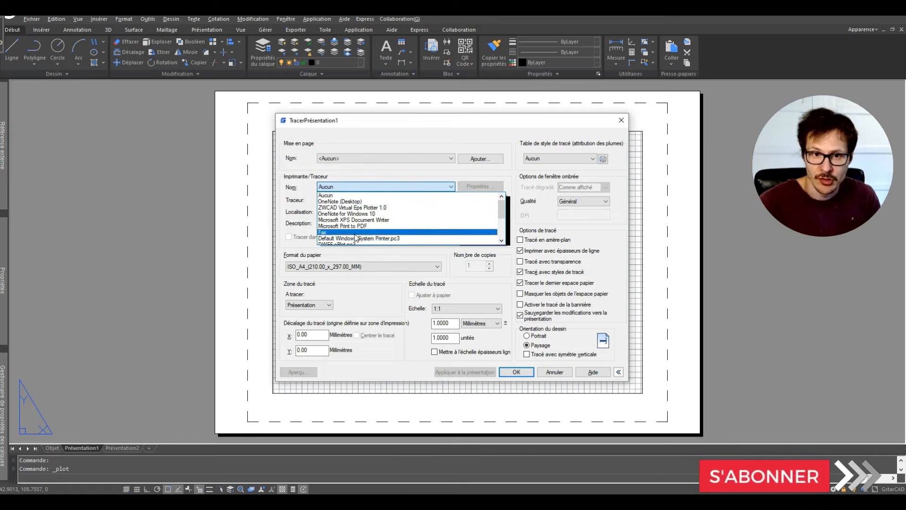
pyautogui.scroll(-2, 359, 235)
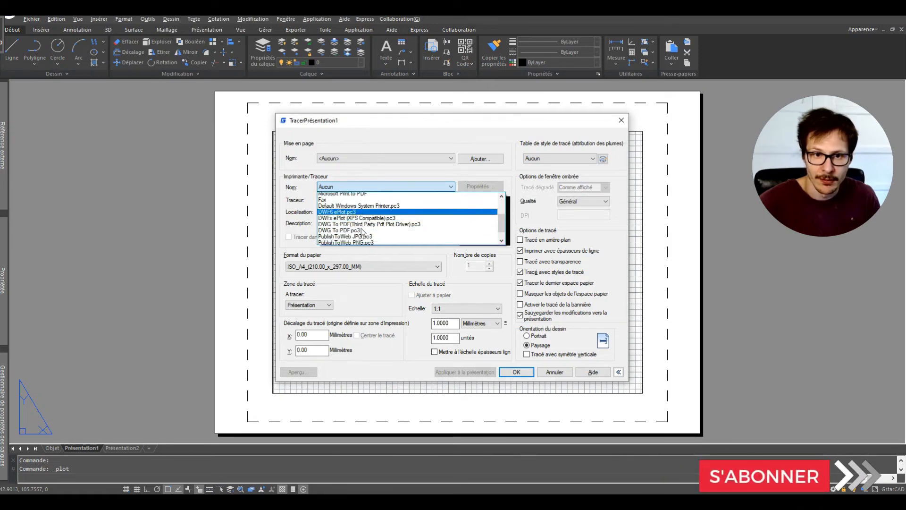
pyautogui.click(362, 232)
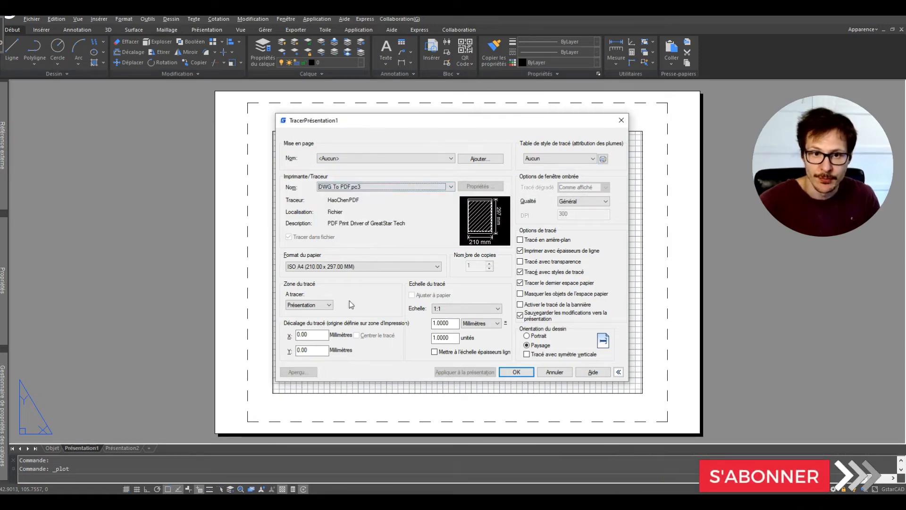
pyautogui.click(302, 372)
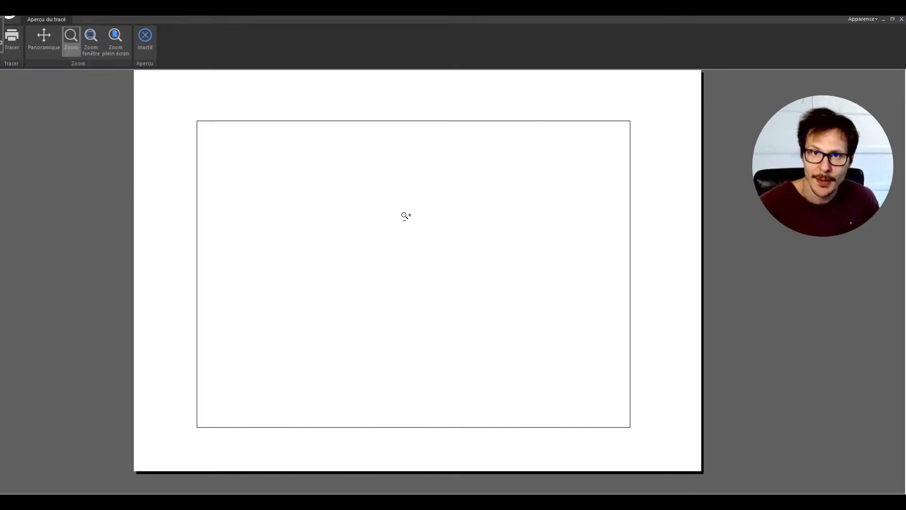
pyautogui.press('Escape')
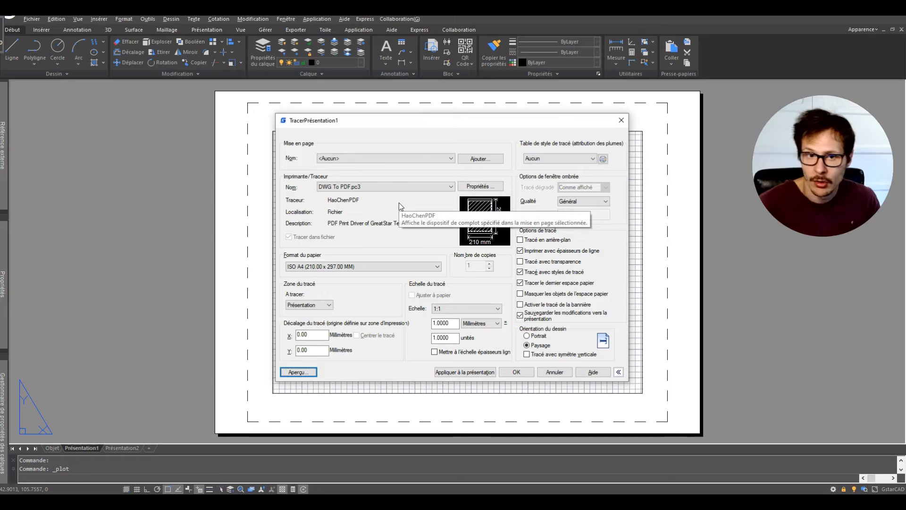
pyautogui.press('Escape')
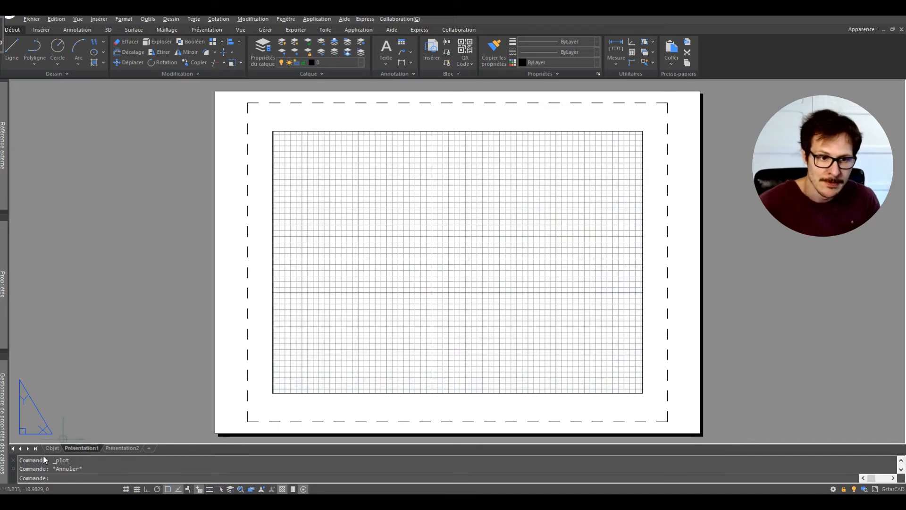
# - Switch back to the model space (Objet)
pyautogui.click(50, 448)
pyautogui.click(300, 216)
pyautogui.click(452, 291)
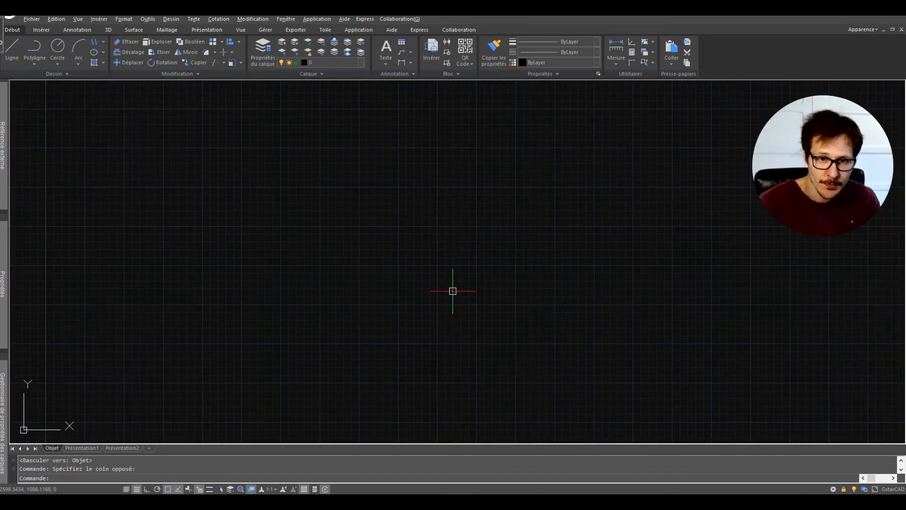
# - Reopen the drawing window colours in the options, compare the model space, paper layout and block editor backgrounds, and cancel both dialogs
pyautogui.click(155, 19)
pyautogui.click(168, 286)
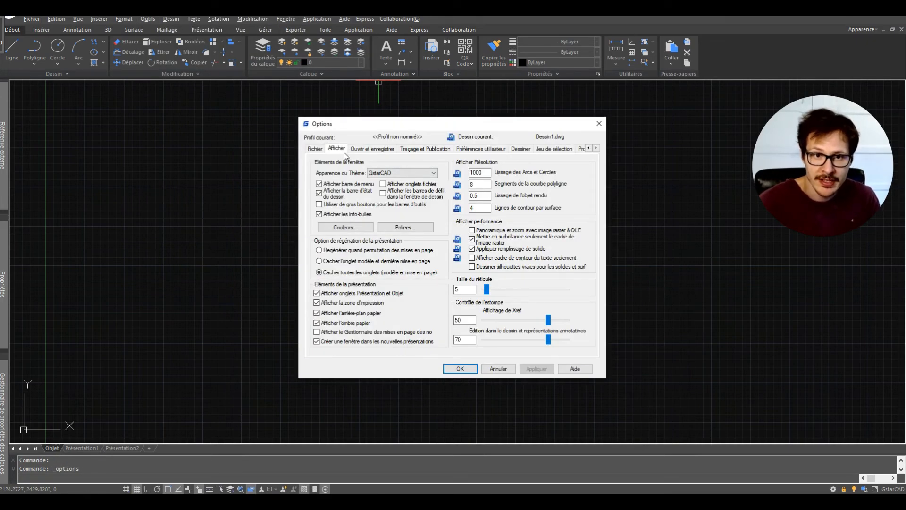
pyautogui.click(366, 229)
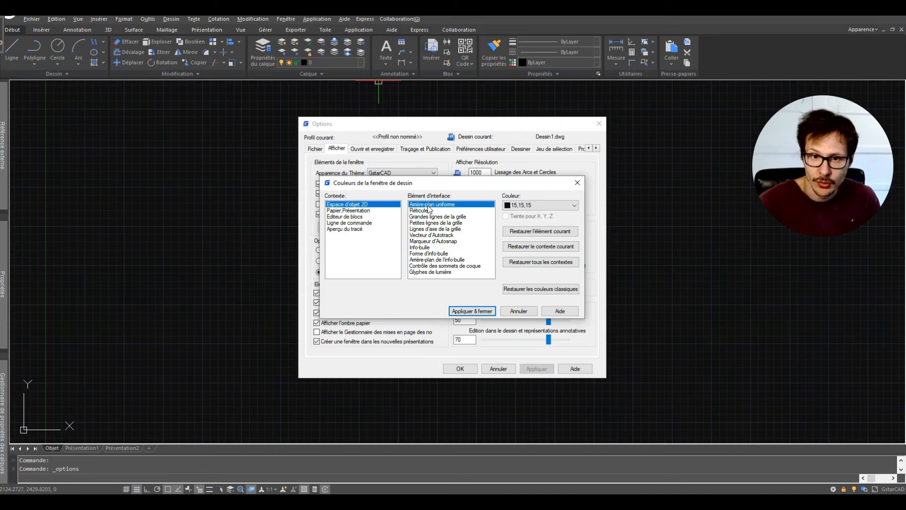
pyautogui.click(359, 211)
pyautogui.click(360, 217)
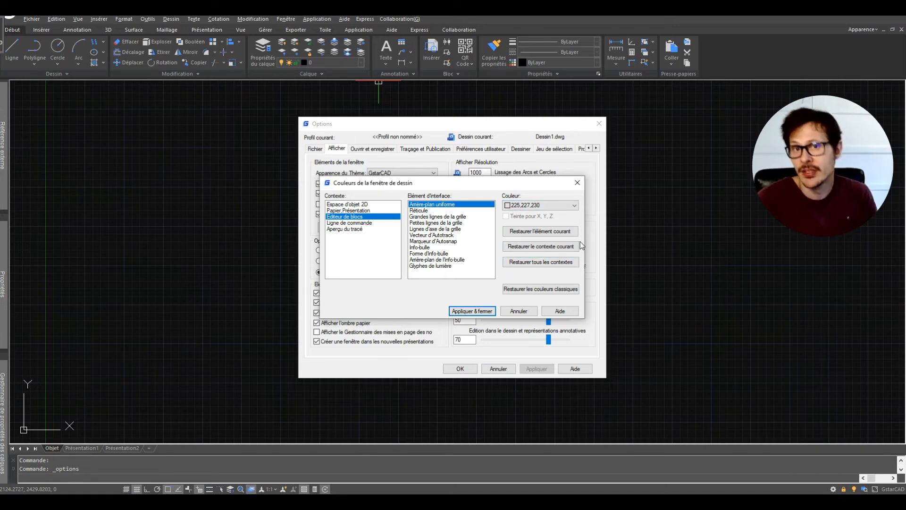
pyautogui.click(351, 211)
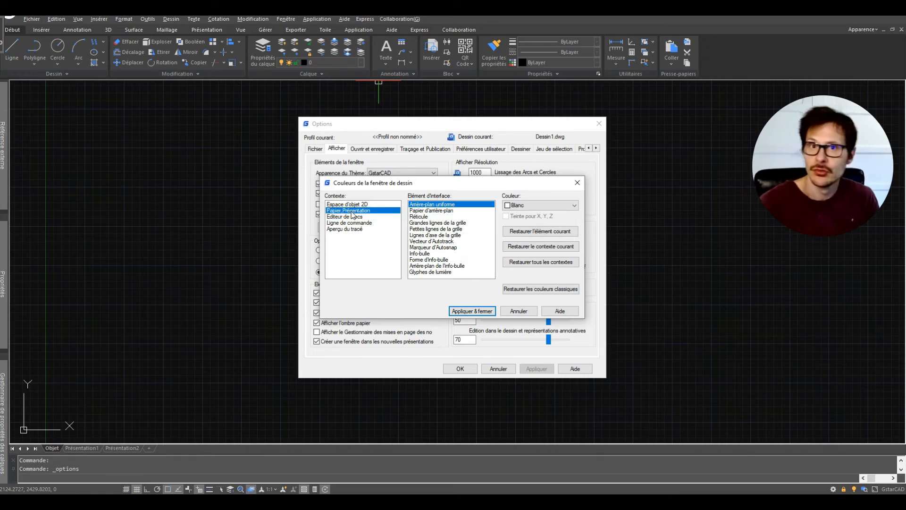
pyautogui.click(352, 205)
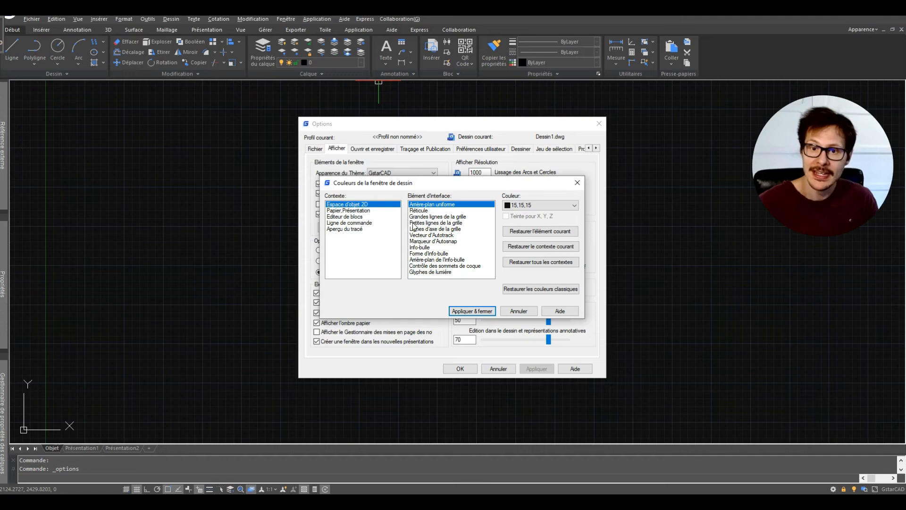
pyautogui.click(521, 313)
pyautogui.click(502, 368)
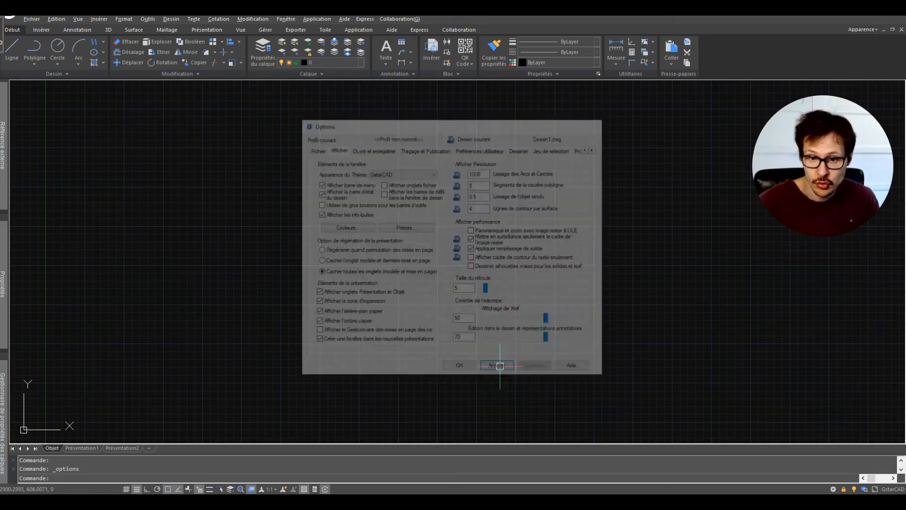